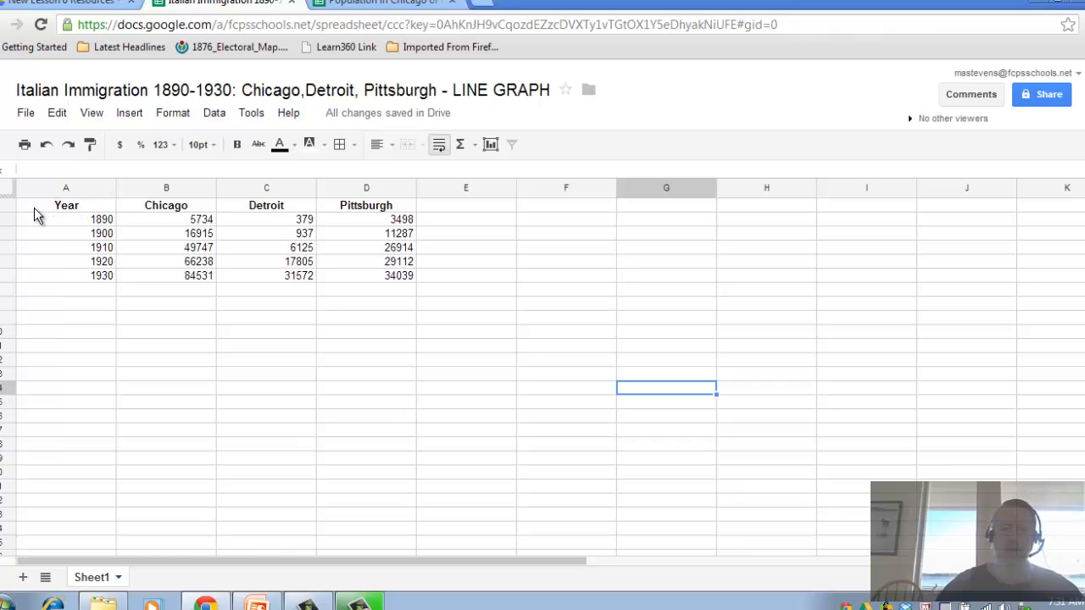
# Start a line chart from the data in A1:D6, using the Year column as labels
pyautogui.moveTo(32, 213)
pyautogui.mouseDown()
pyautogui.moveTo(61, 232)
pyautogui.moveTo(283, 283)
pyautogui.moveTo(405, 283)
pyautogui.mouseUp()
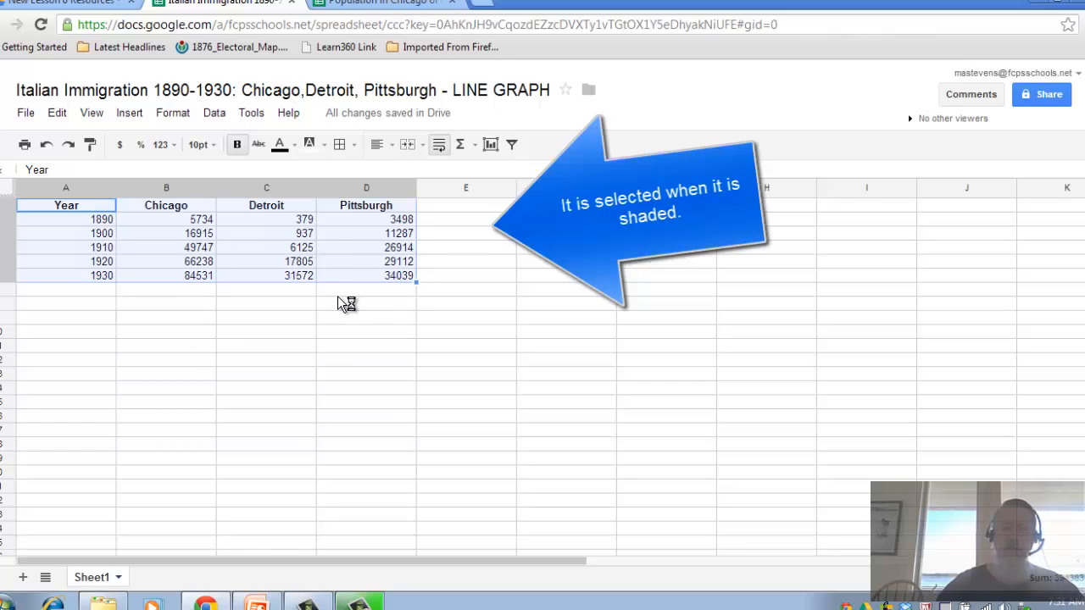
pyautogui.click(492, 145)
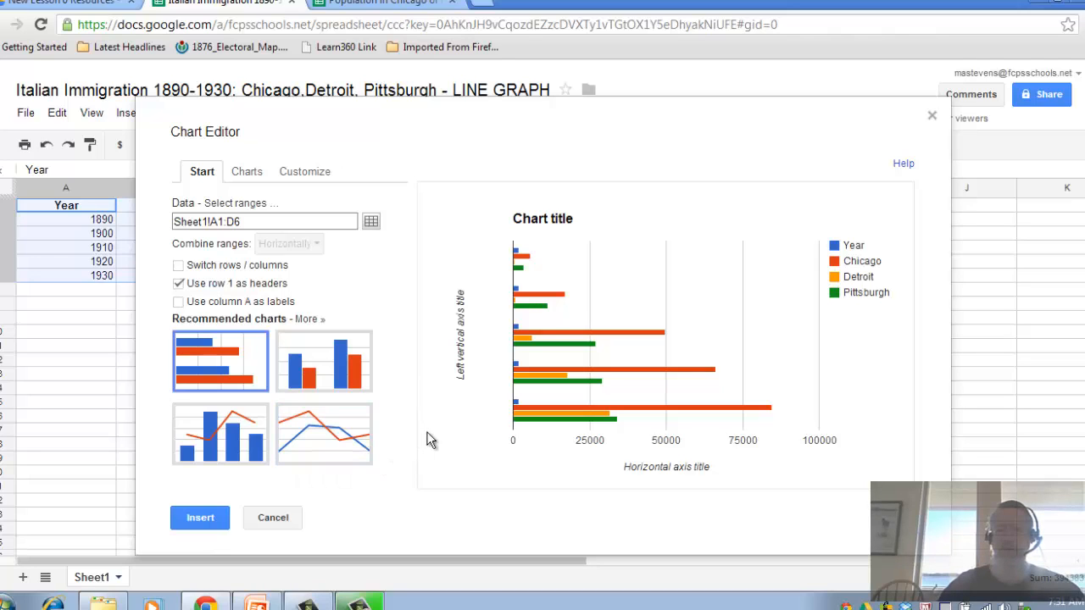
pyautogui.click(332, 450)
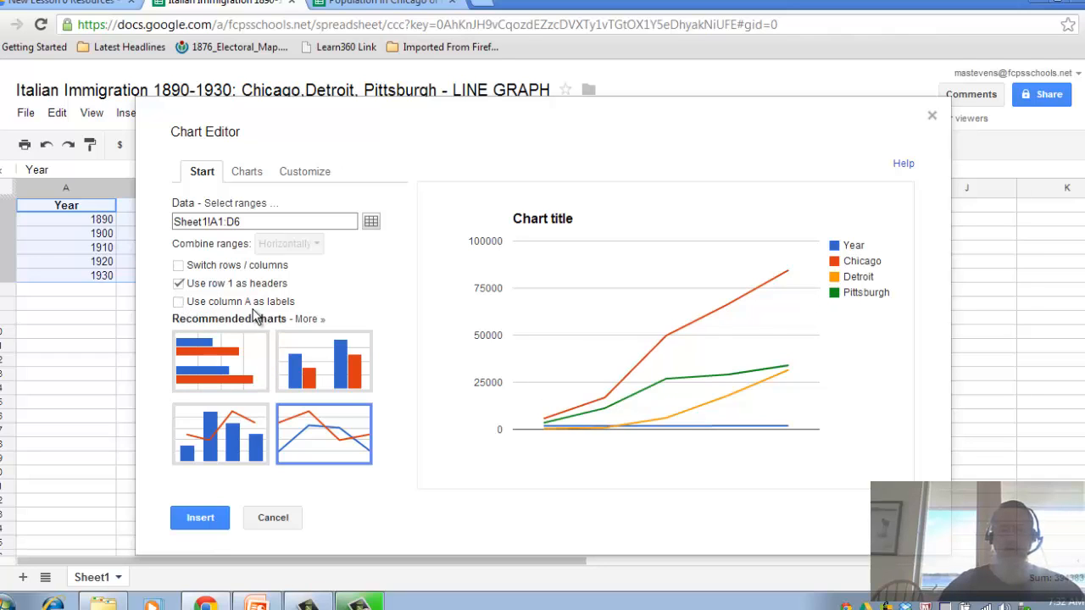
pyautogui.click(179, 303)
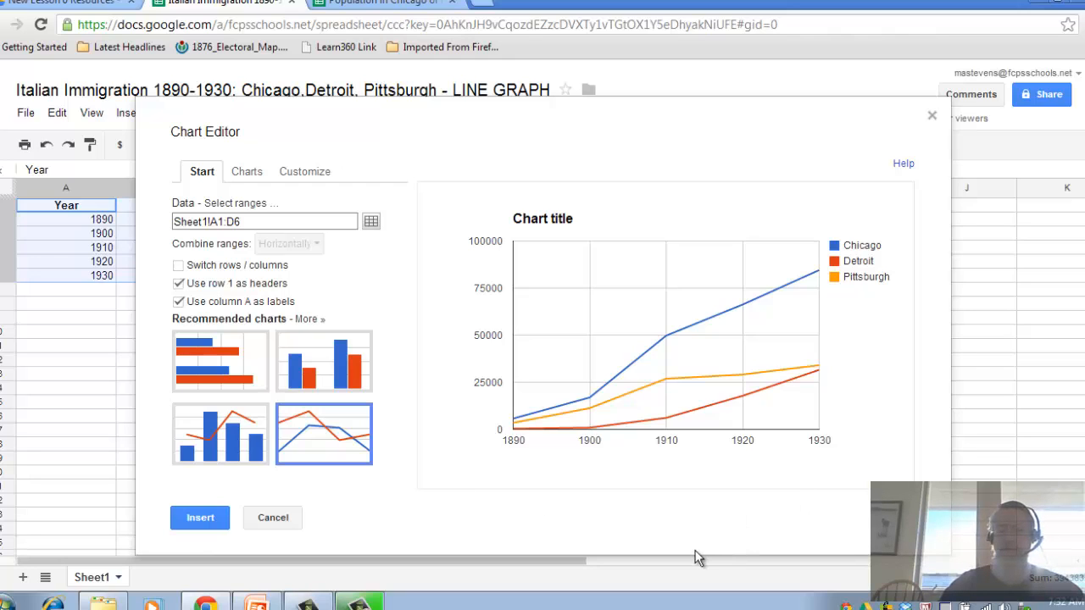
# Title the chart "Italian Immigration 1890-1930: Chicago, Detroit, Pittsburgh" and insert it into the sheet
pyautogui.click(302, 172)
pyautogui.click(204, 271)
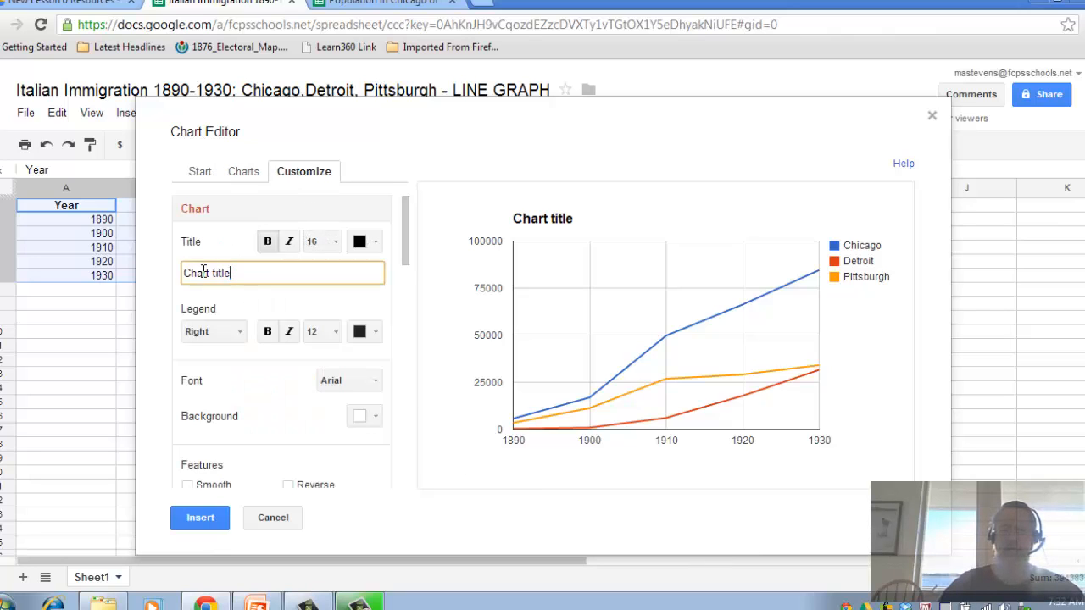
pyautogui.moveTo(203, 271); pyautogui.dragTo(157, 263)
pyautogui.write('Italian')
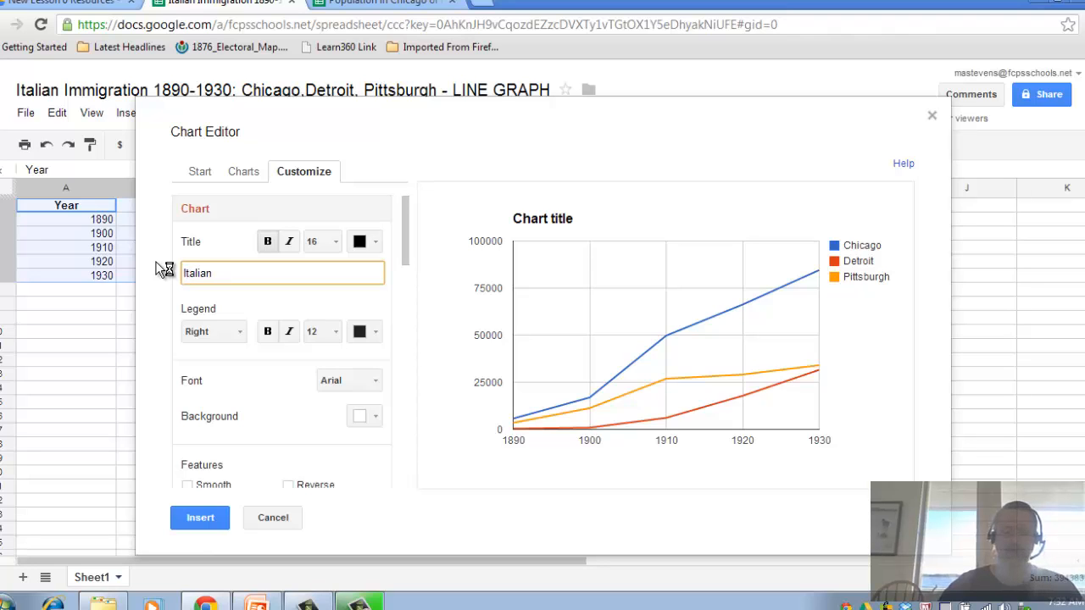
pyautogui.write(' Immigration')
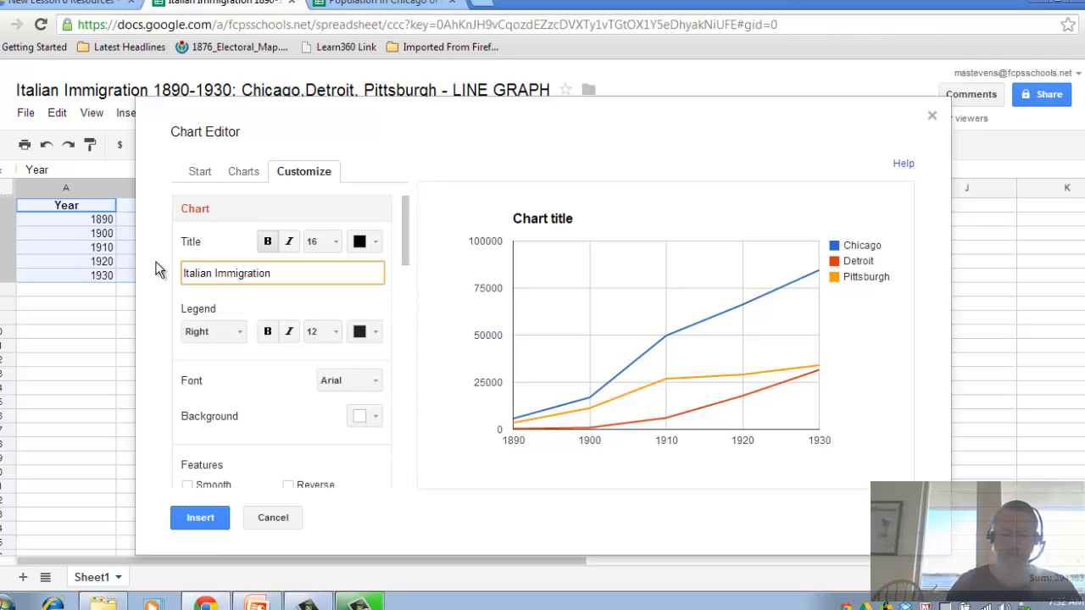
pyautogui.write(' 1890-19')
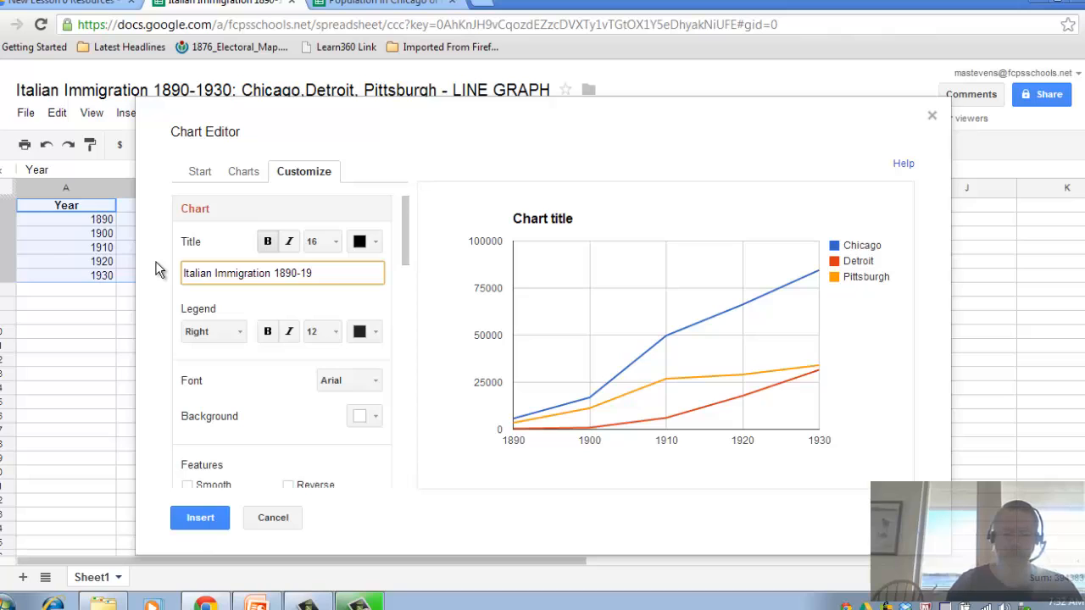
pyautogui.write('30')
pyautogui.write(': ')
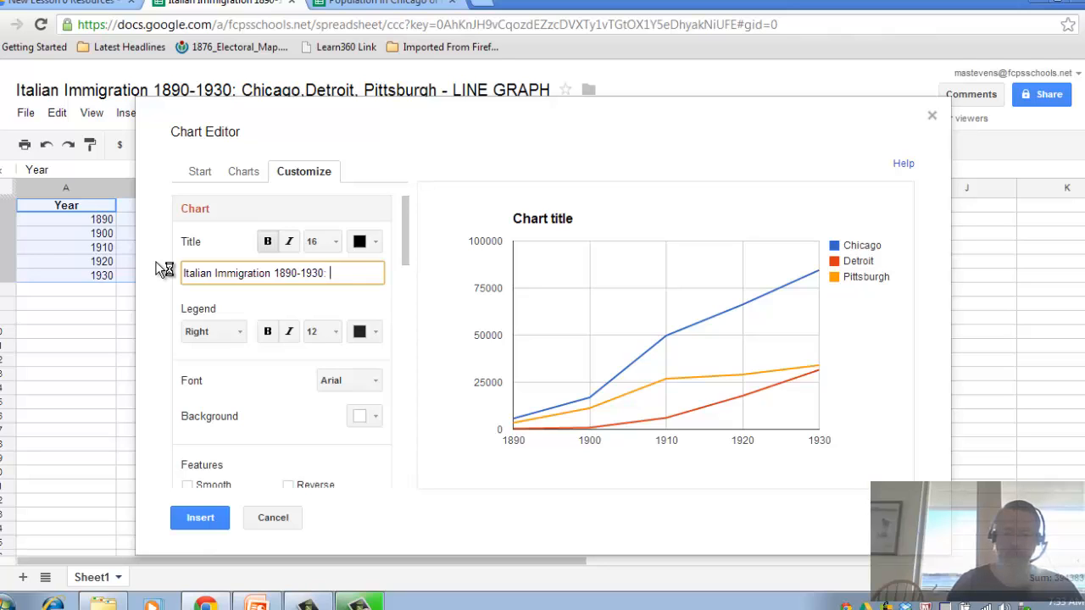
pyautogui.write('Chicago')
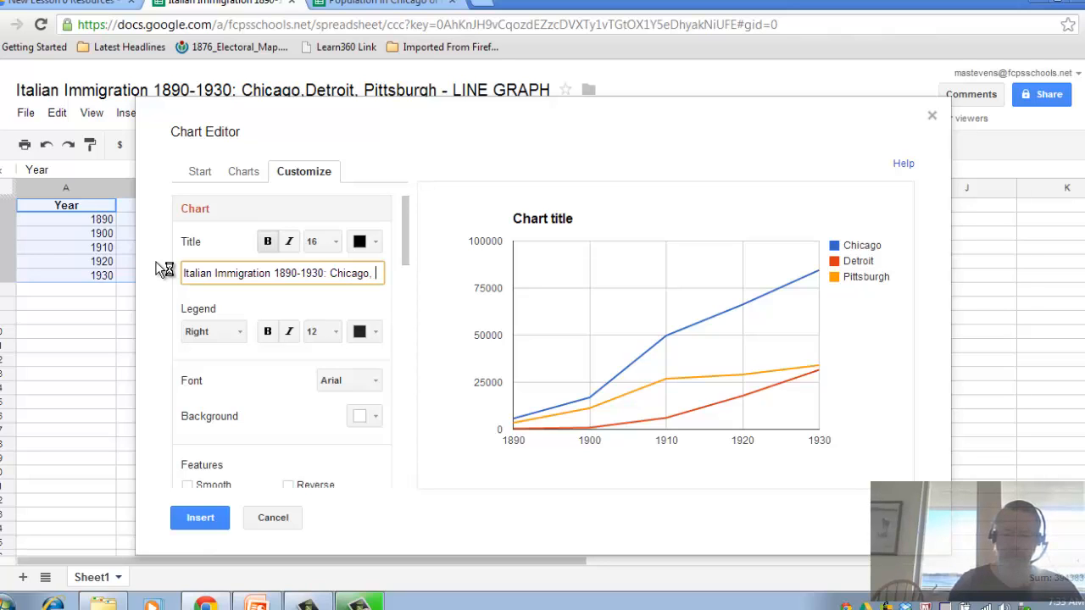
pyautogui.write(', Detroit')
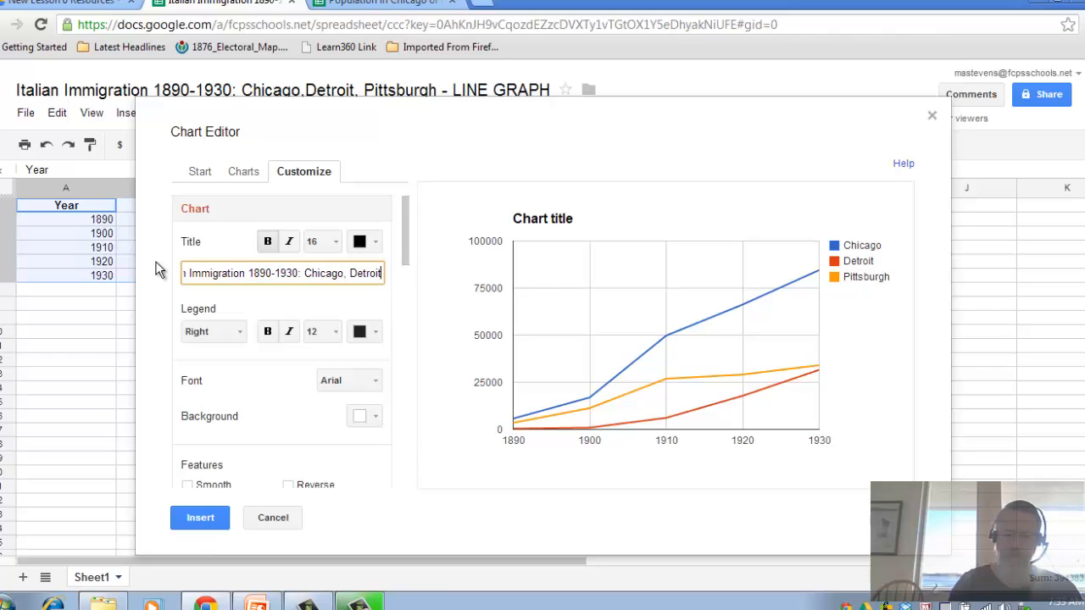
pyautogui.write(', Pi')
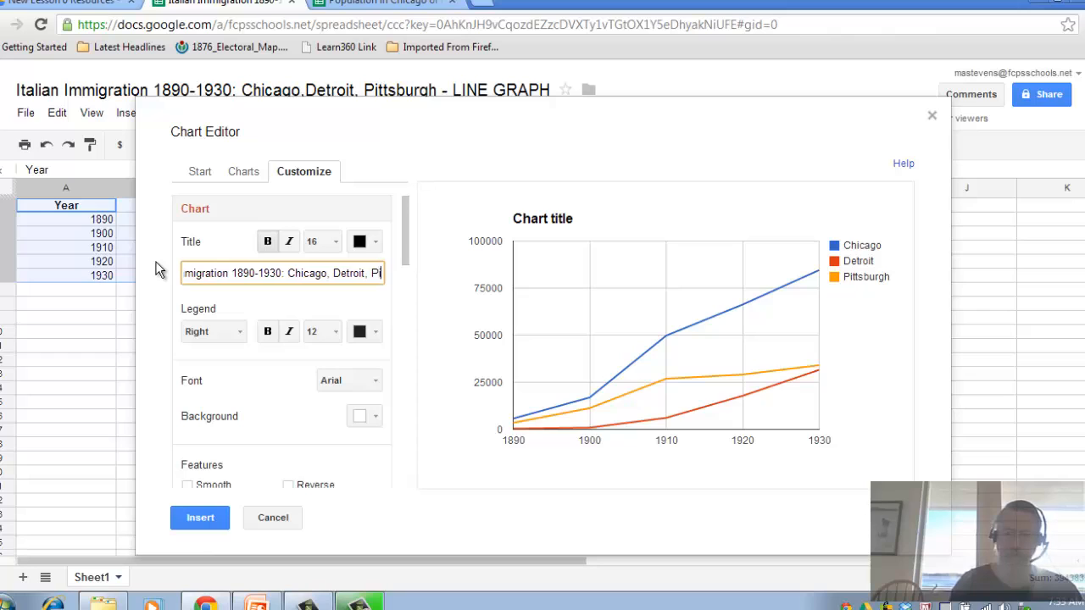
pyautogui.write('ttsbu')
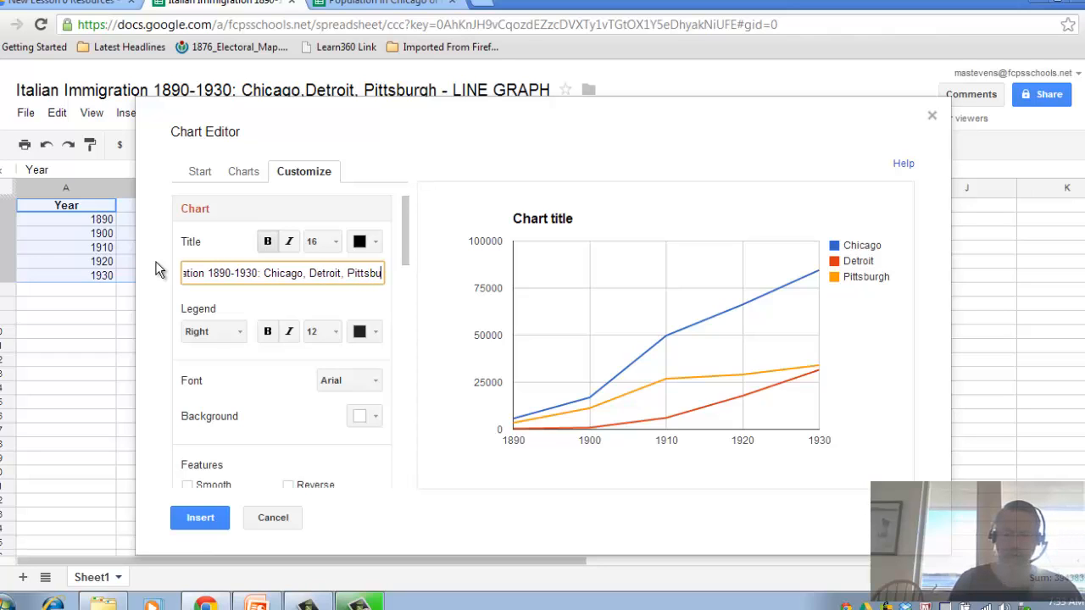
pyautogui.write('rgh')
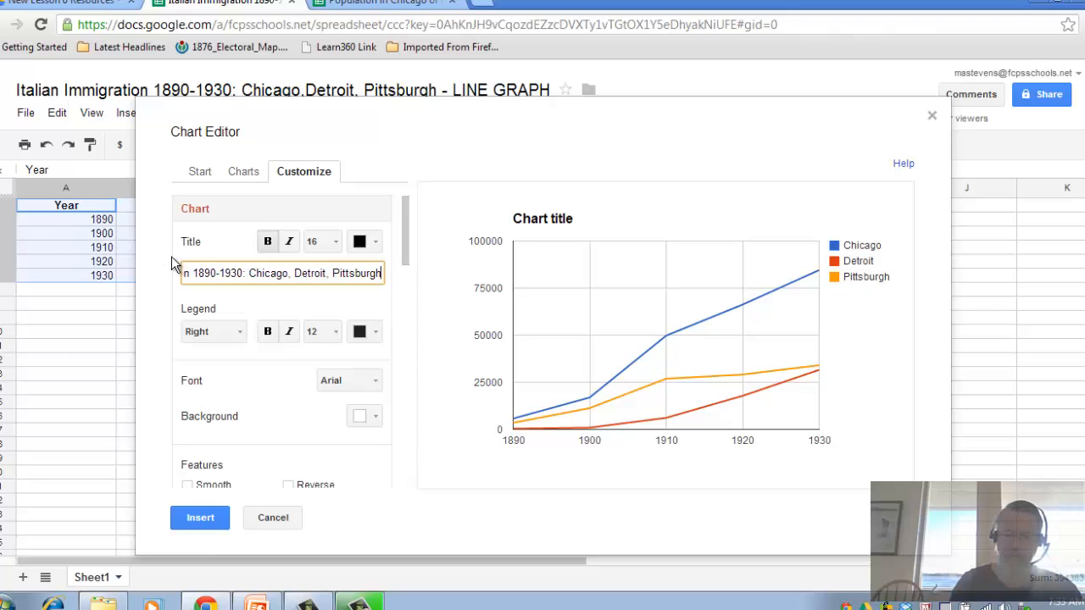
pyautogui.click(209, 519)
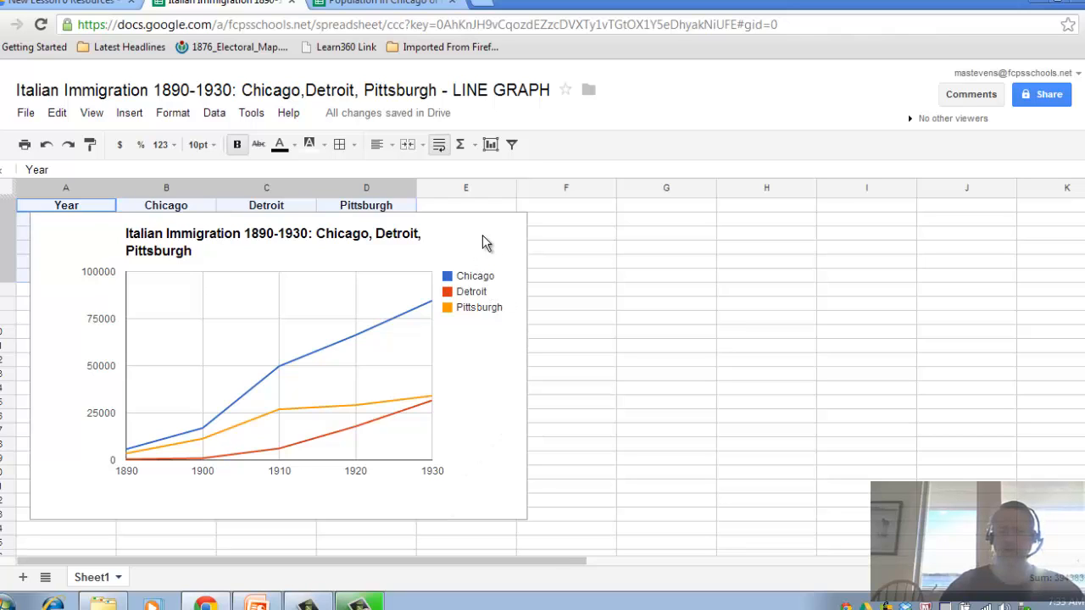
# Open the inserted line chart for advanced editing and bring up its horizontal axis settings
pyautogui.click(511, 228)
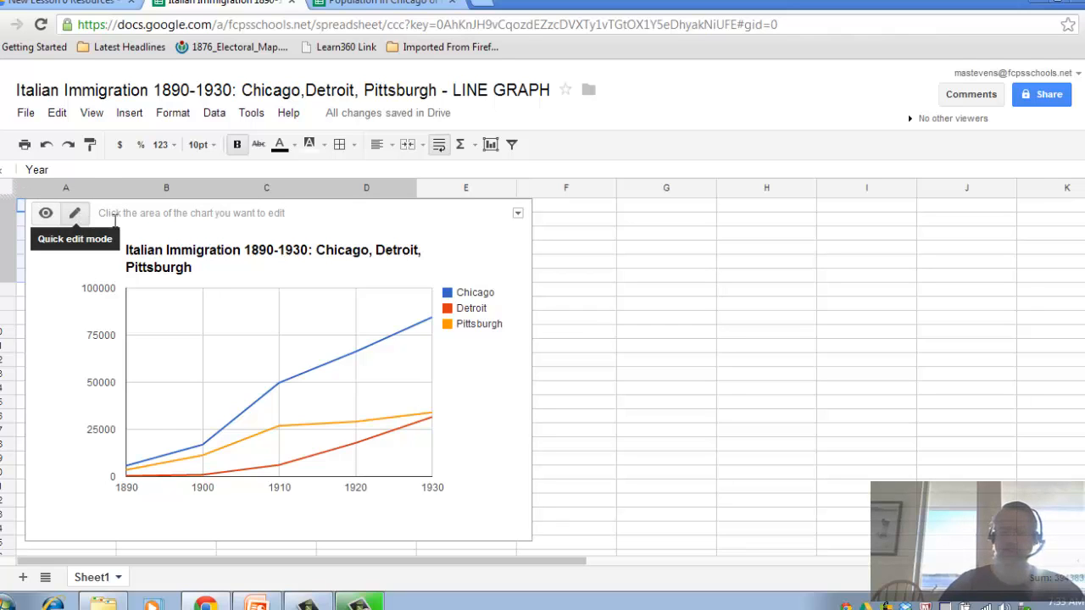
pyautogui.click(518, 215)
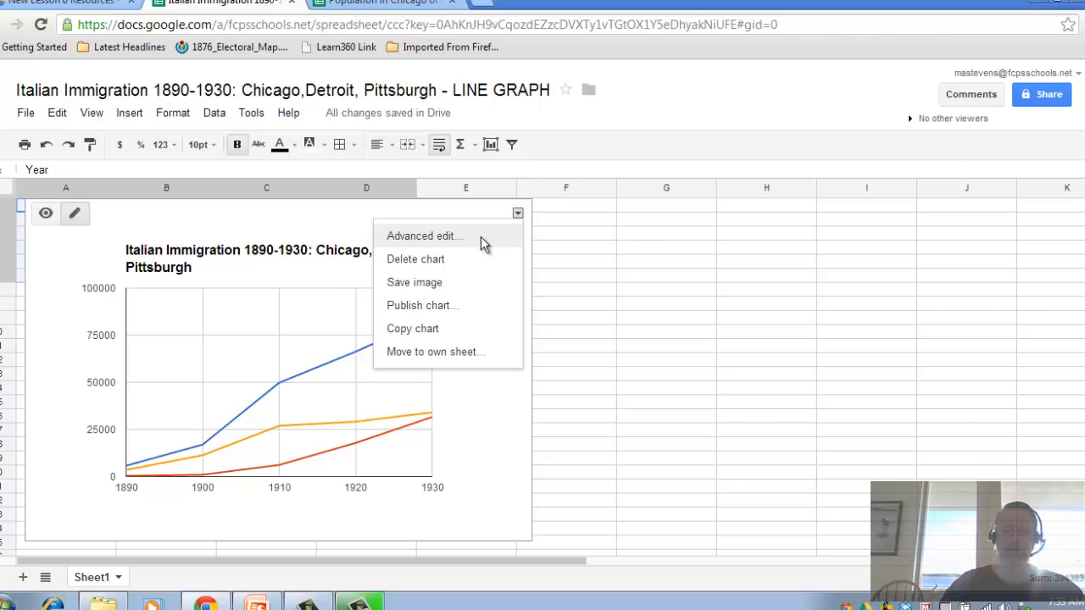
pyautogui.click(480, 236)
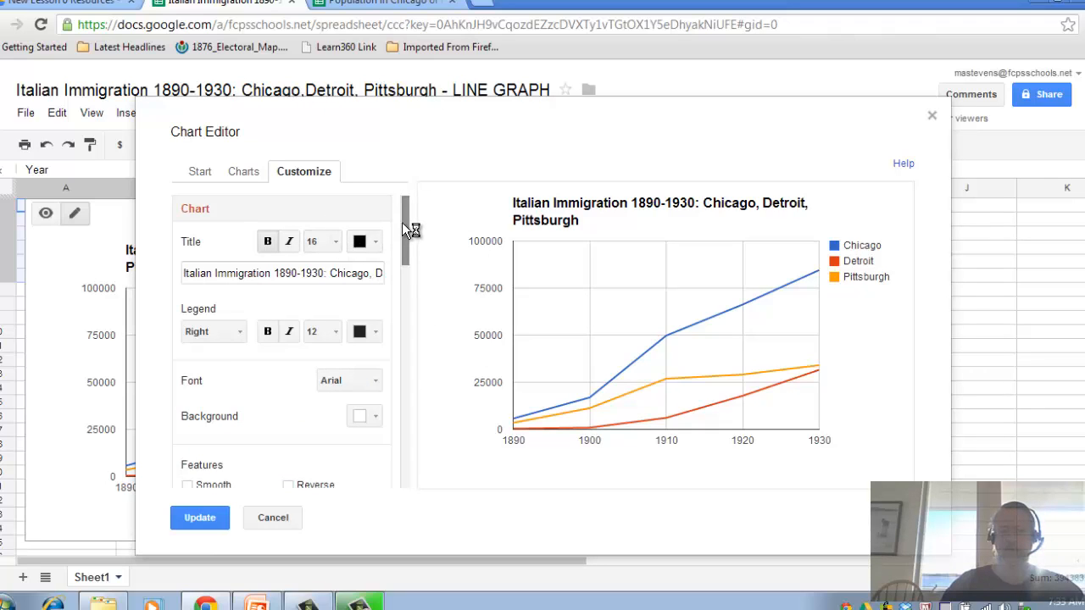
pyautogui.moveTo(404, 221); pyautogui.dragTo(406, 228)
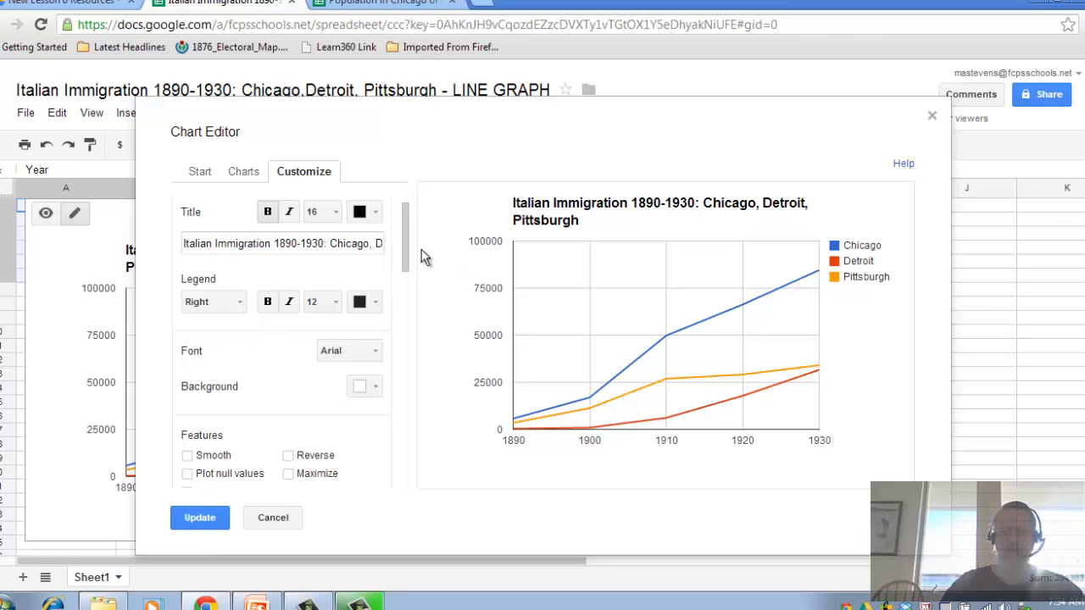
pyautogui.moveTo(409, 252); pyautogui.dragTo(420, 320)
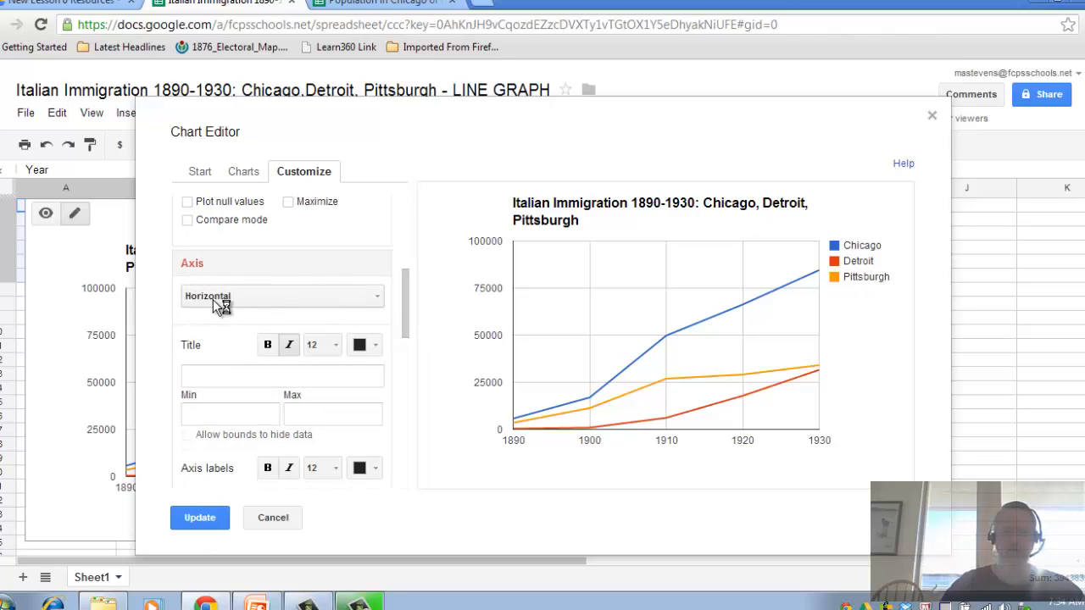
pyautogui.click(380, 297)
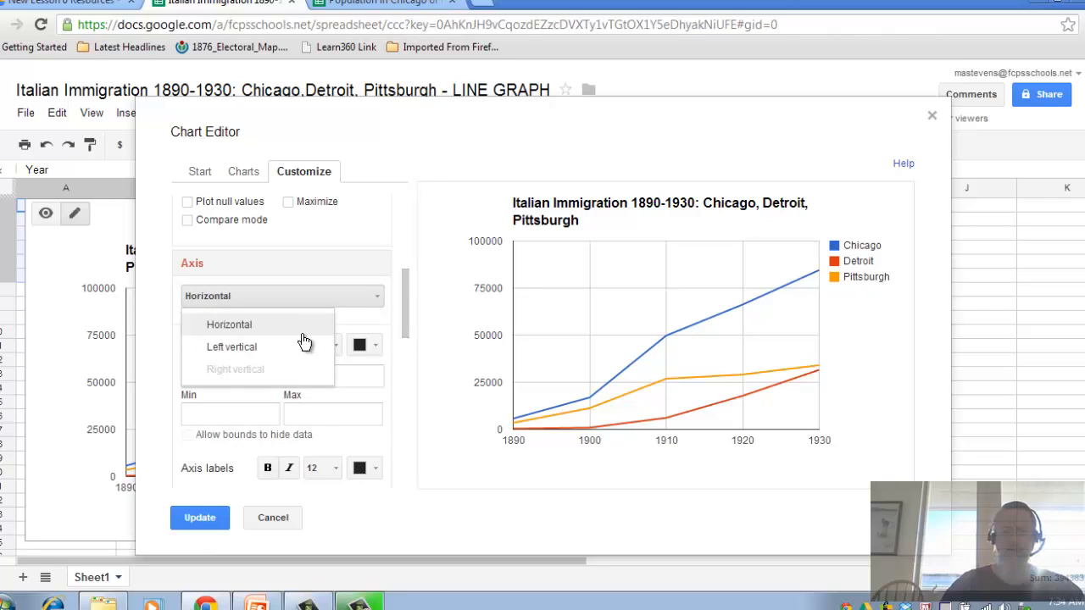
pyautogui.click(301, 348)
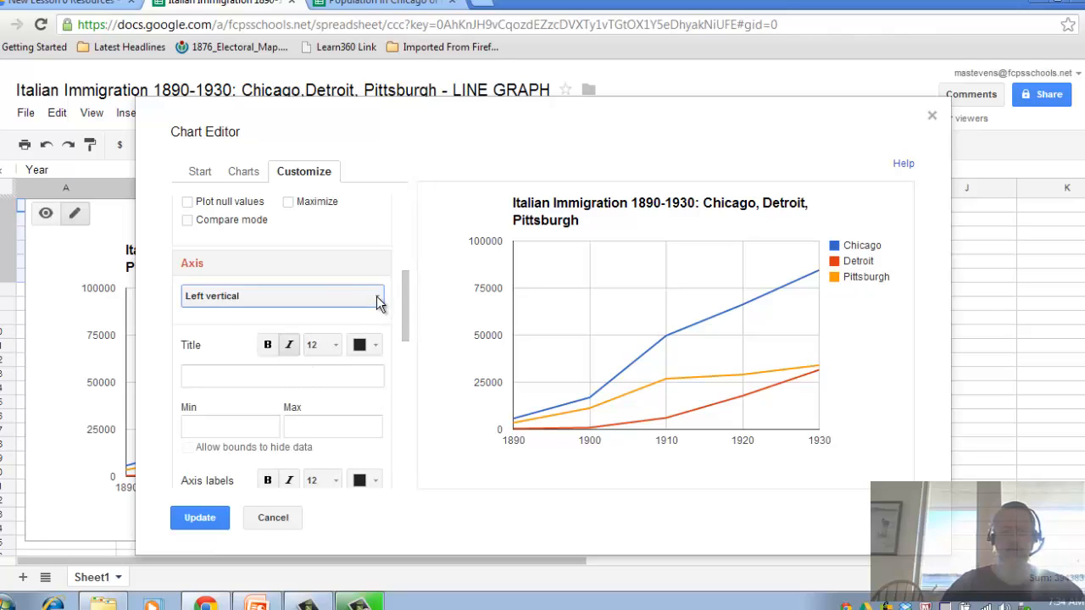
pyautogui.click(378, 295)
pyautogui.click(268, 325)
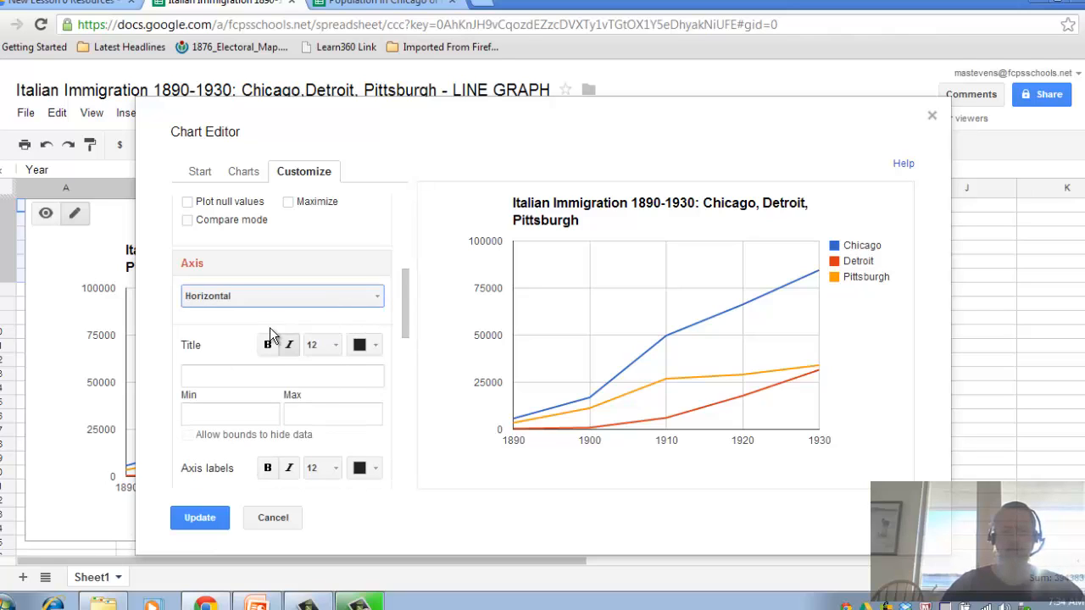
# Set the horizontal axis title to "Years of U.S. Census"
pyautogui.click(247, 375)
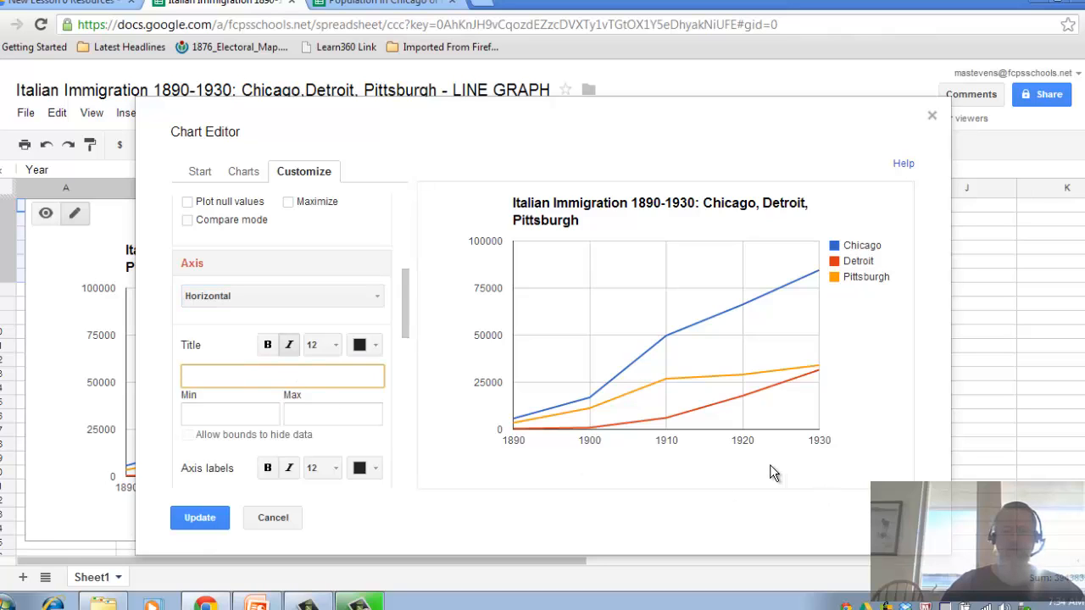
pyautogui.write('Years of')
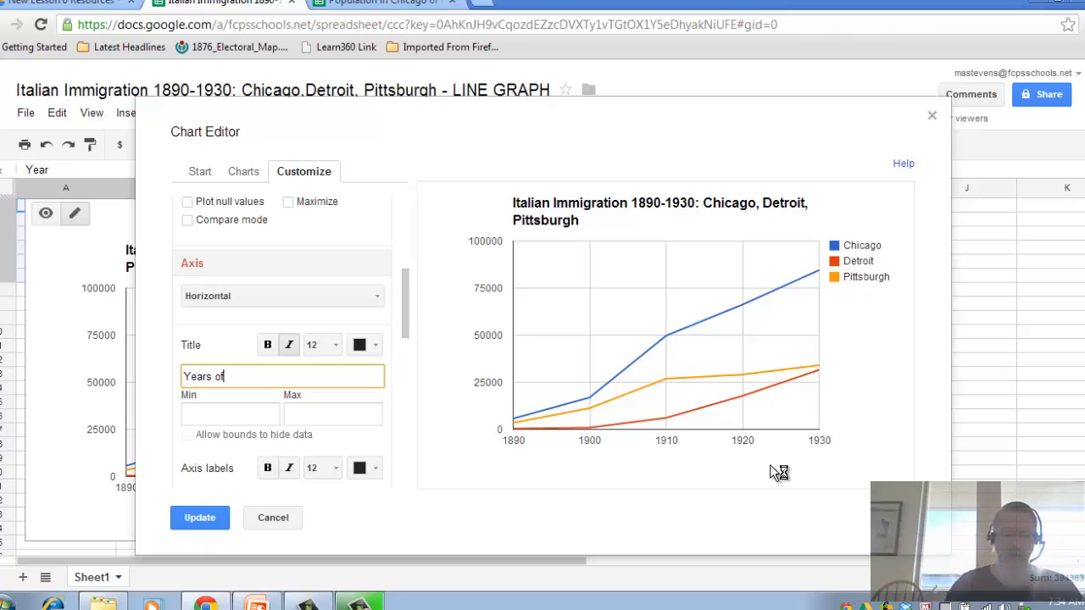
pyautogui.write(' U.')
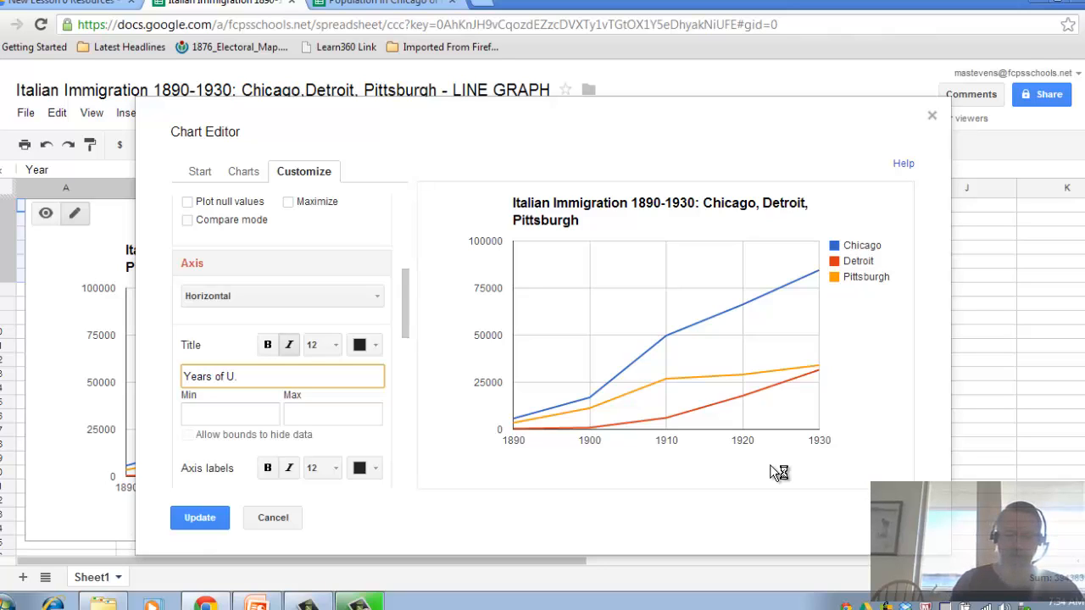
pyautogui.write('S.')
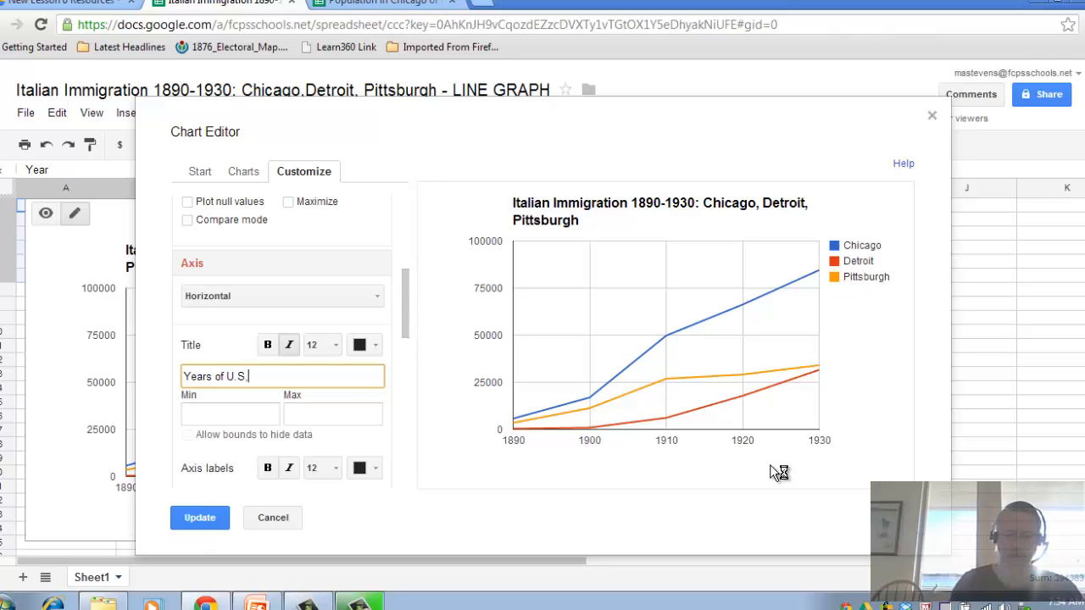
pyautogui.write(' Census')
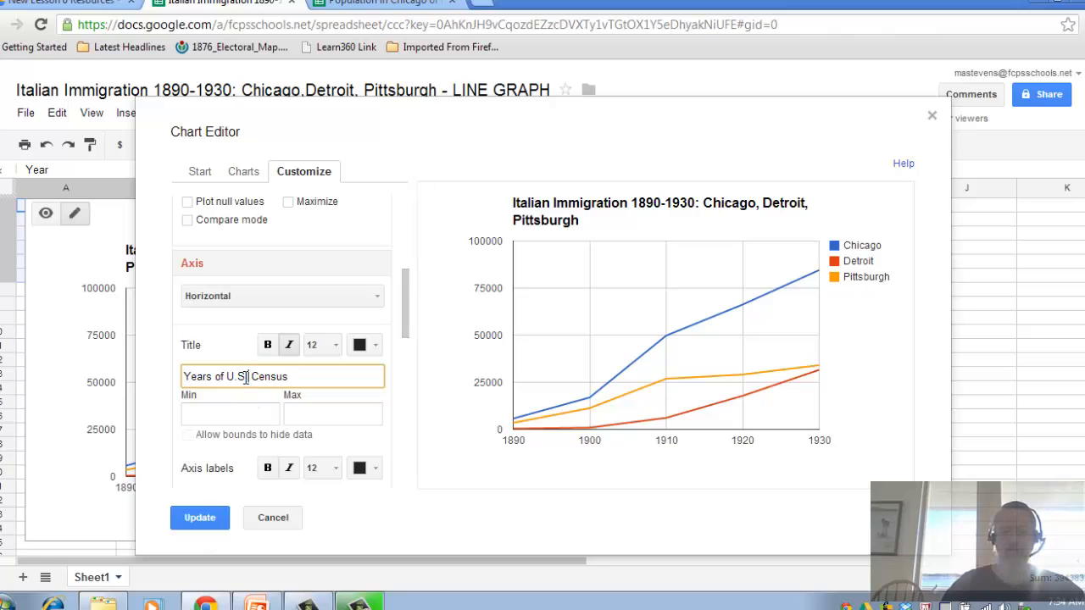
pyautogui.write('.')
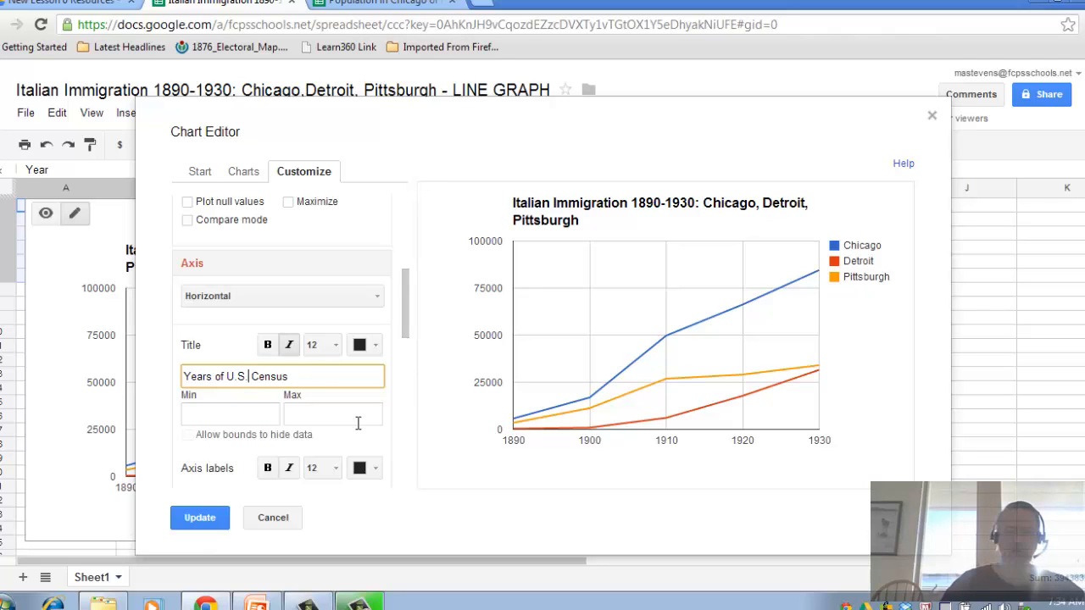
# Set the horizontal axis minimum to 7000 and update the chart
pyautogui.click(244, 417)
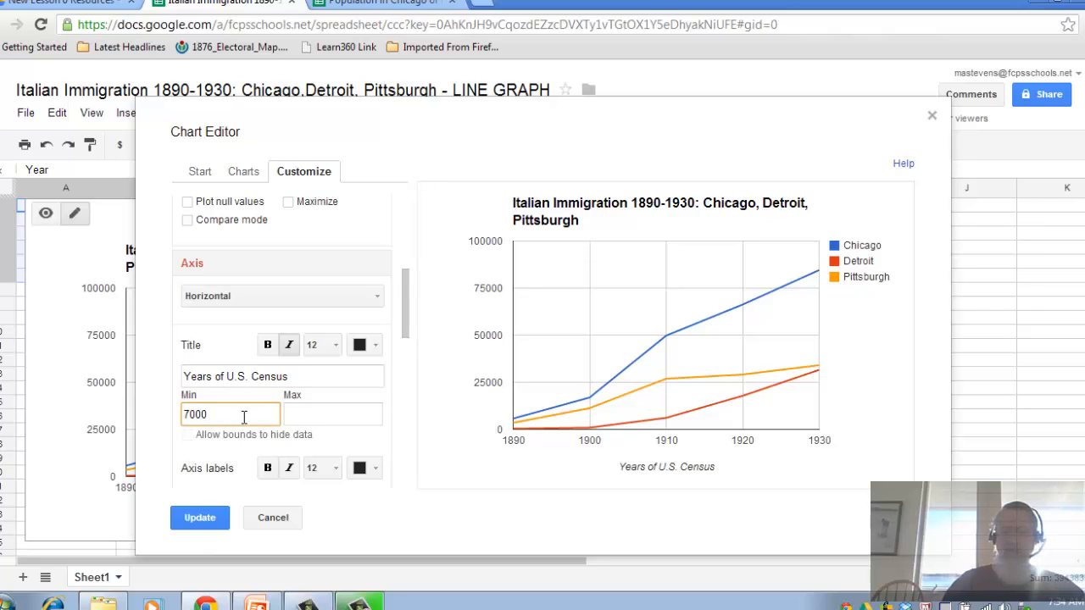
pyautogui.click(209, 515)
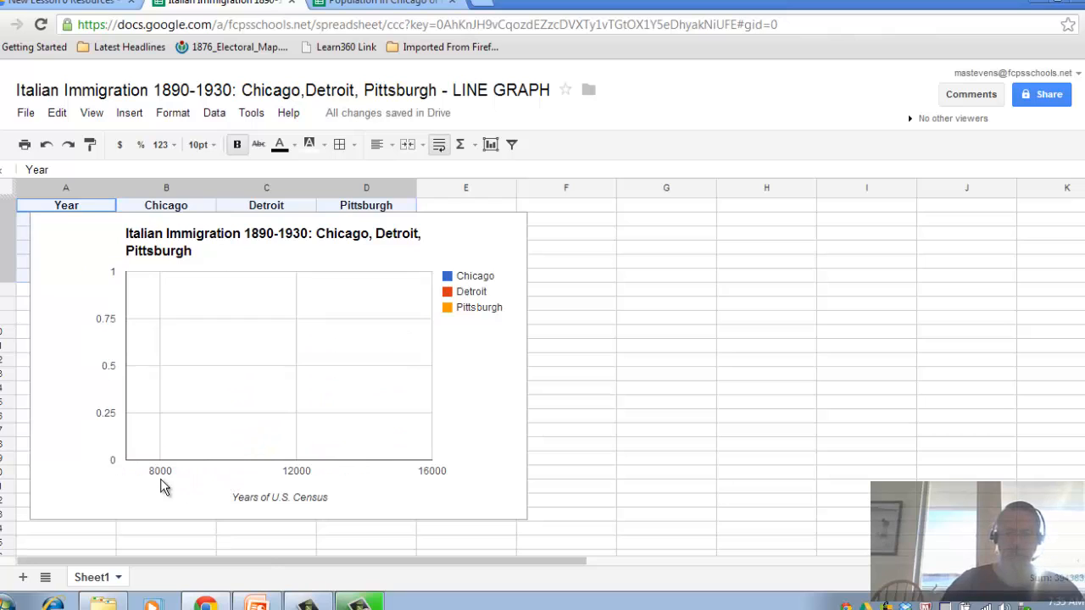
# Reopen the chart's advanced editing and clear the minimum value of the horizontal axis
pyautogui.click(514, 223)
pyautogui.click(518, 213)
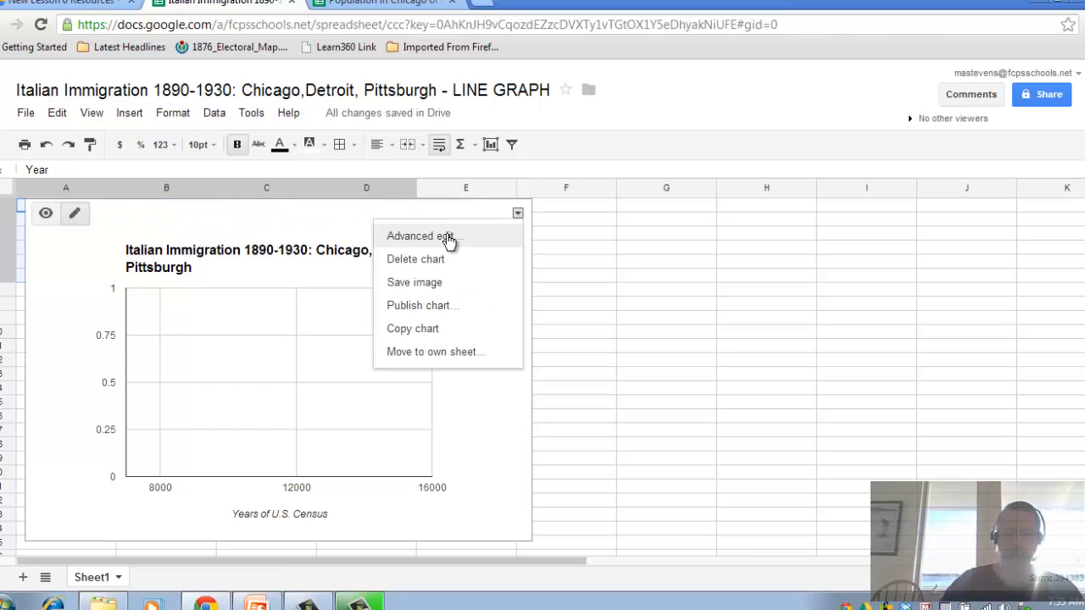
pyautogui.click(442, 241)
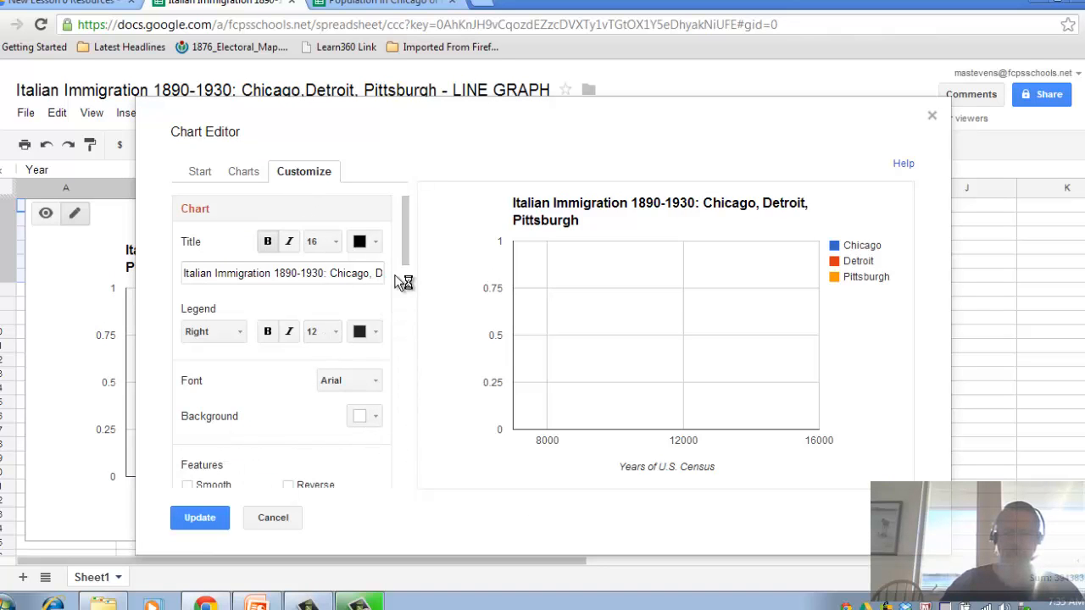
pyautogui.moveTo(407, 245); pyautogui.dragTo(424, 334)
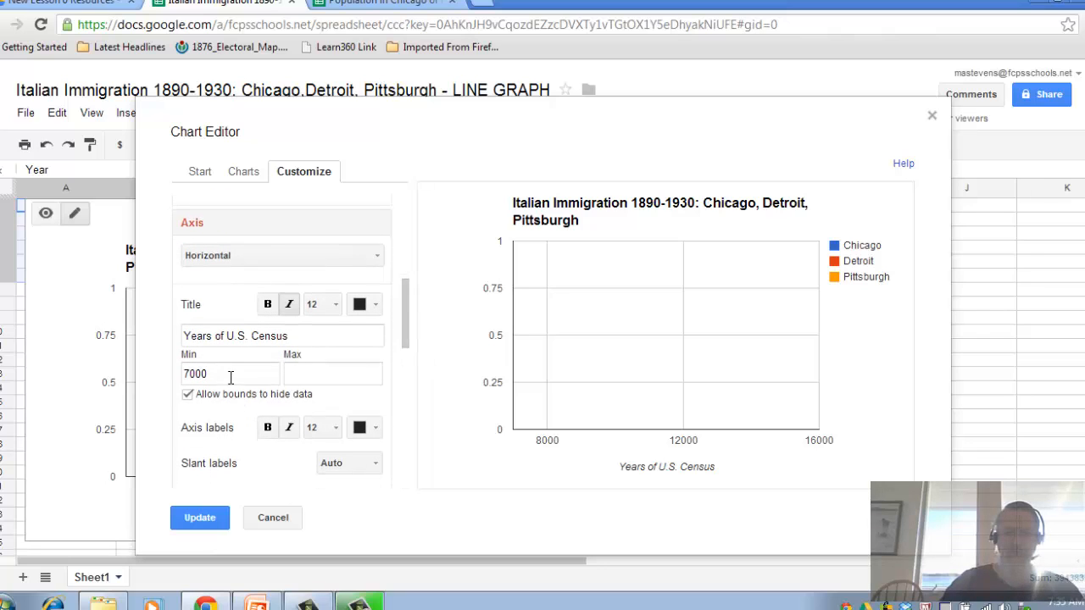
pyautogui.moveTo(229, 377); pyautogui.dragTo(171, 376)
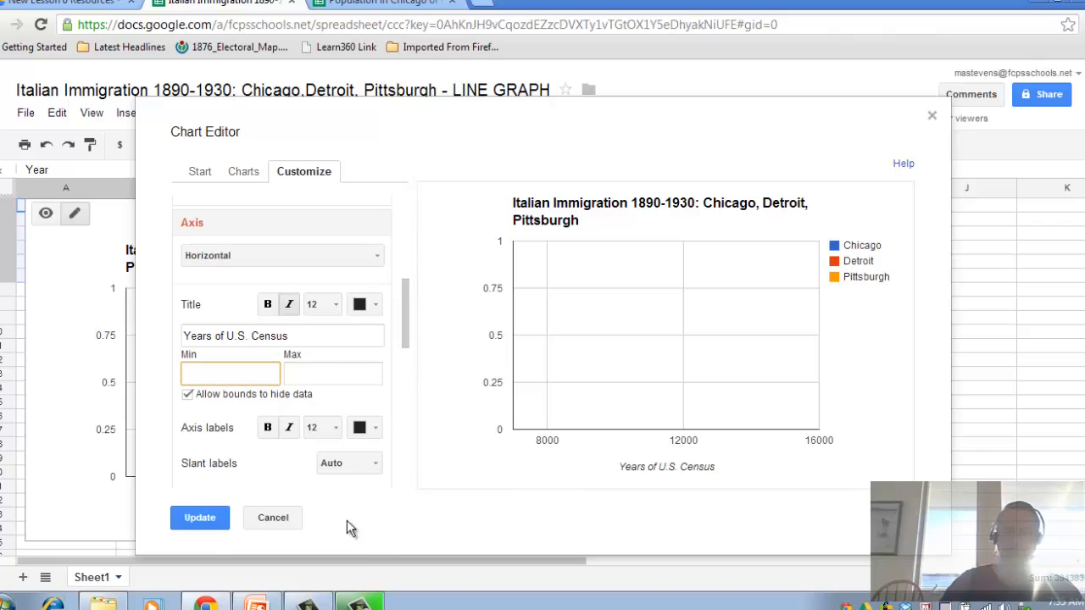
# Apply the cleared horizontal axis minimum to the line chart
pyautogui.click(219, 519)
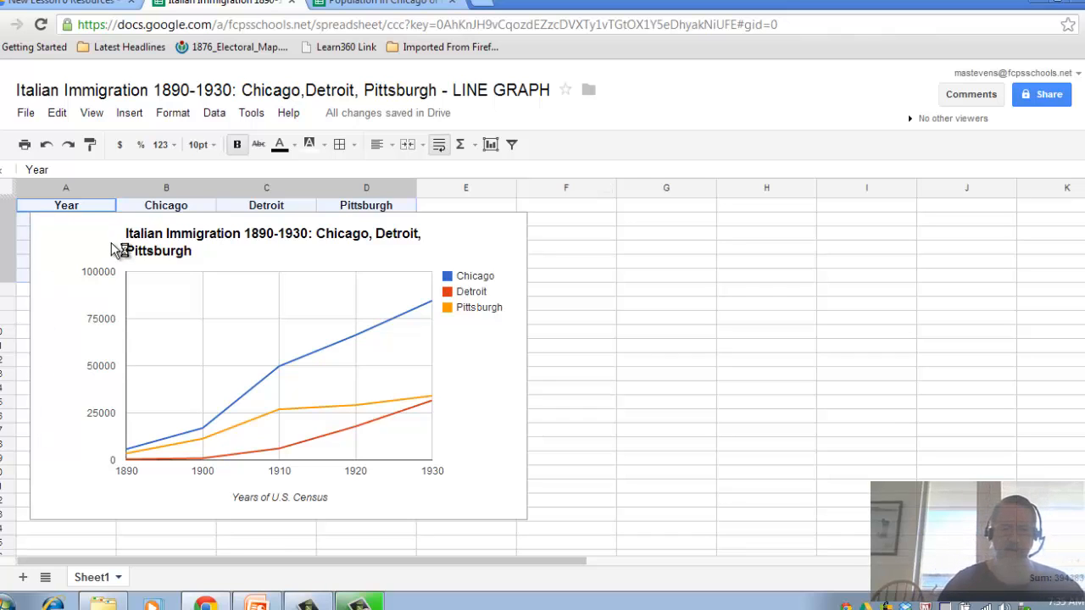
# Reopen the chart's advanced editing, set the left vertical axis minimum to 70000 and update the chart
pyautogui.click(512, 224)
pyautogui.click(518, 214)
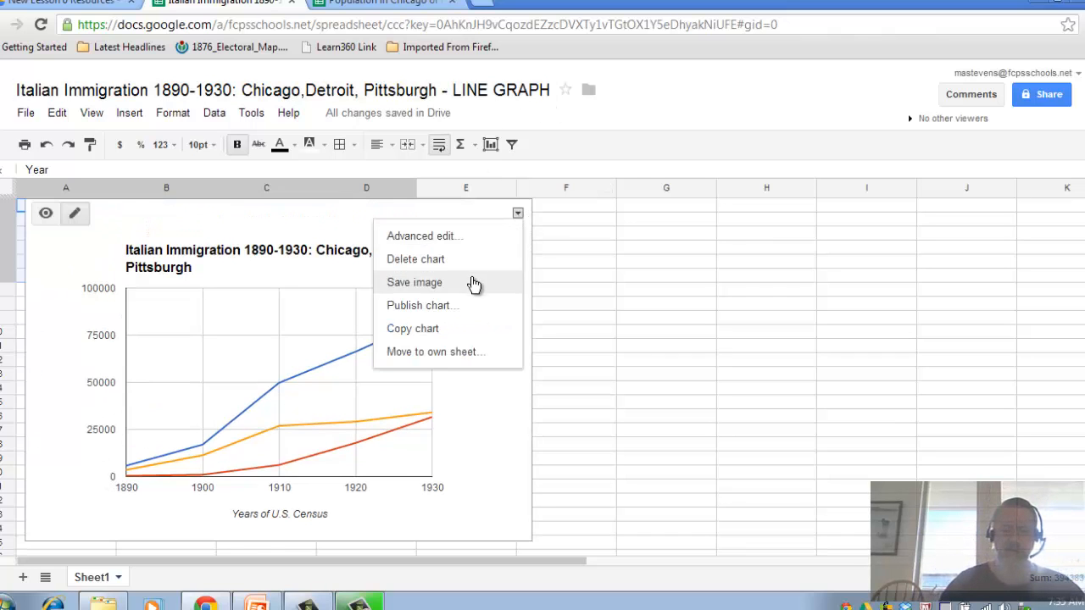
pyautogui.click(449, 237)
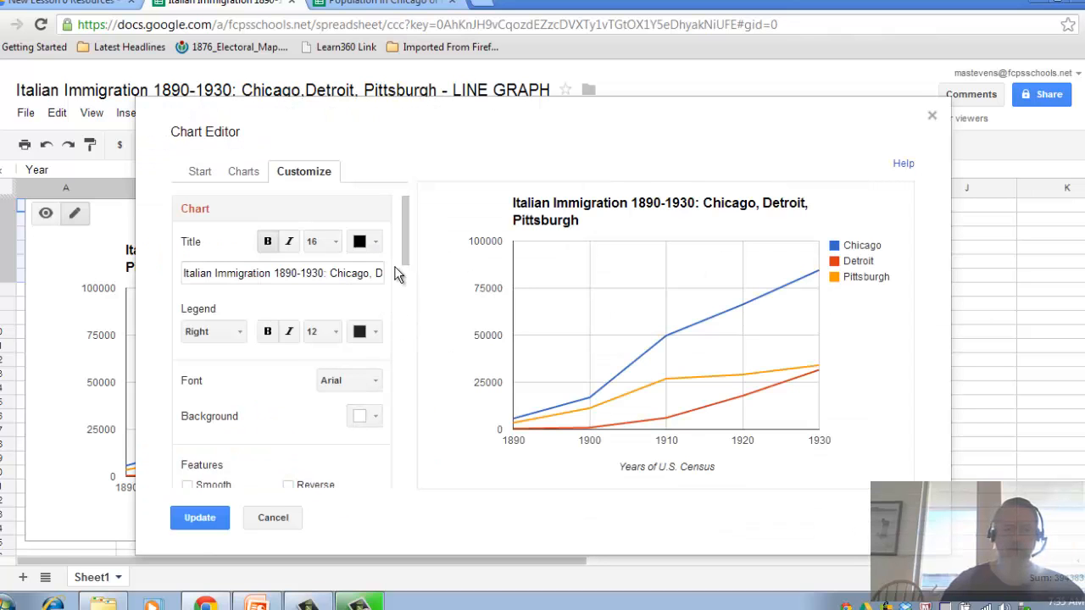
pyautogui.moveTo(407, 241); pyautogui.dragTo(412, 309)
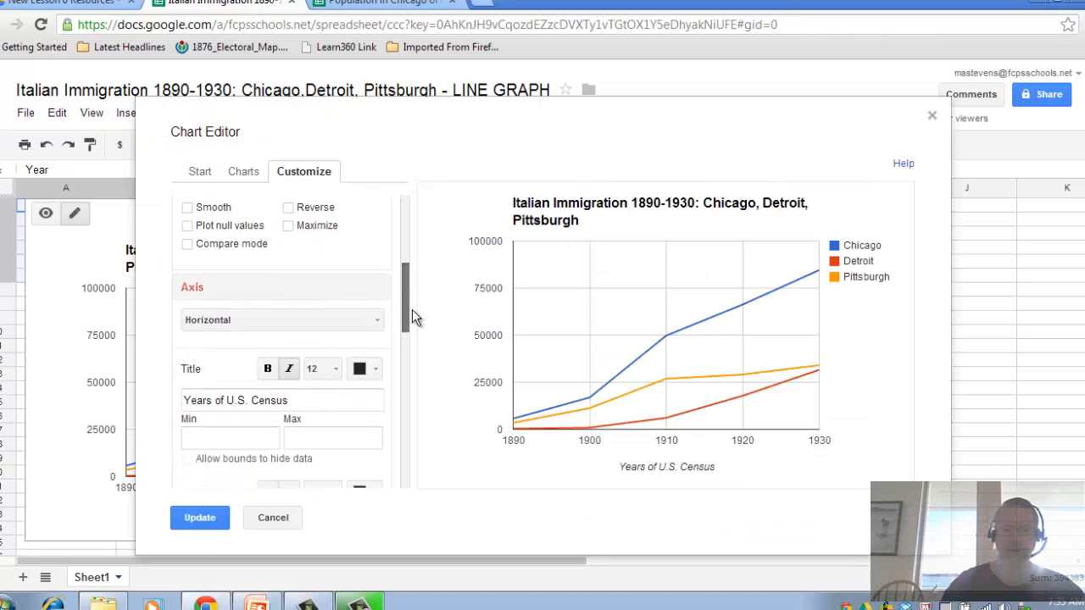
pyautogui.click(380, 318)
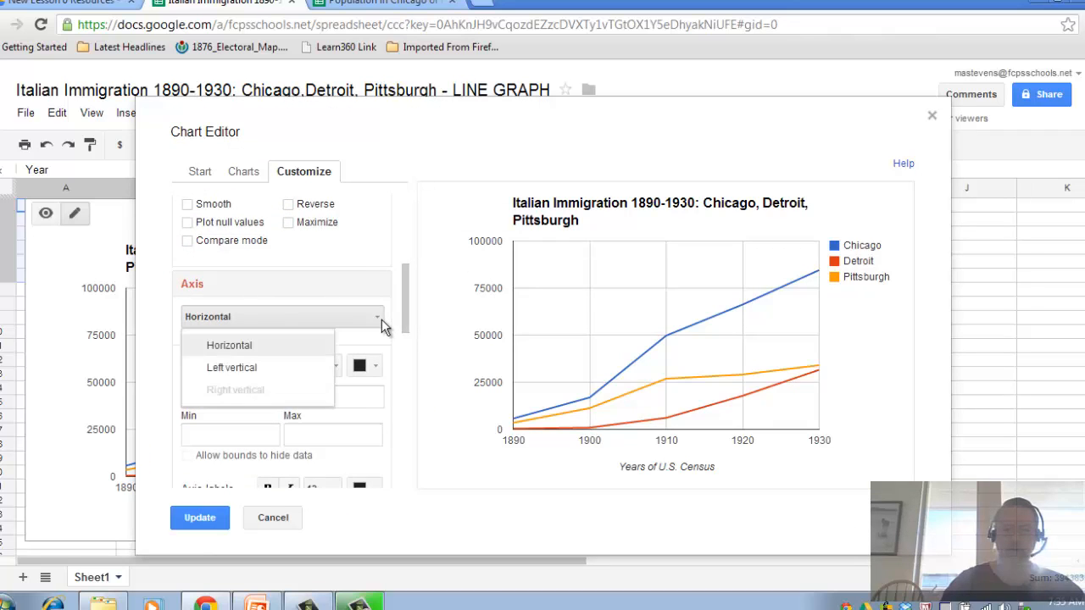
pyautogui.click(285, 368)
pyautogui.click(218, 448)
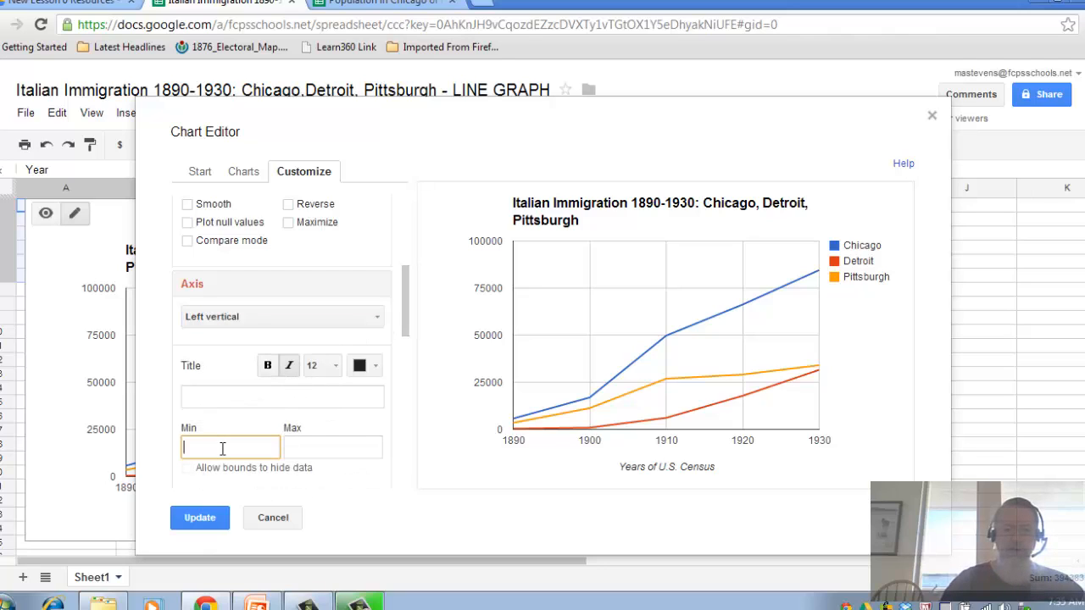
pyautogui.click(207, 518)
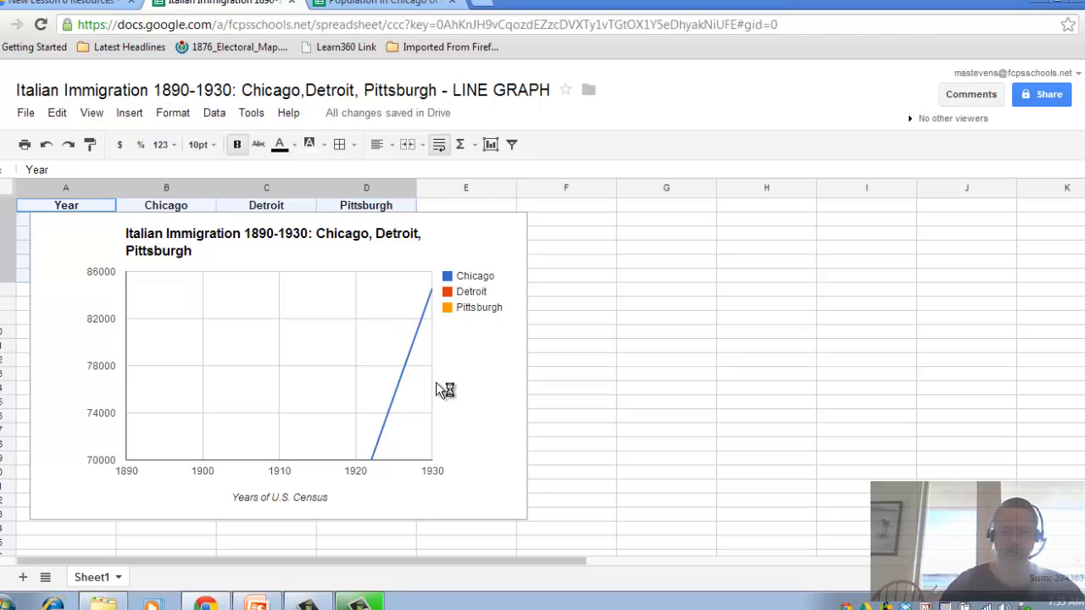
# Reopen the chart's advanced editing, make the horizontal axis labels bold and slant them at 30°
pyautogui.click(516, 222)
pyautogui.click(518, 214)
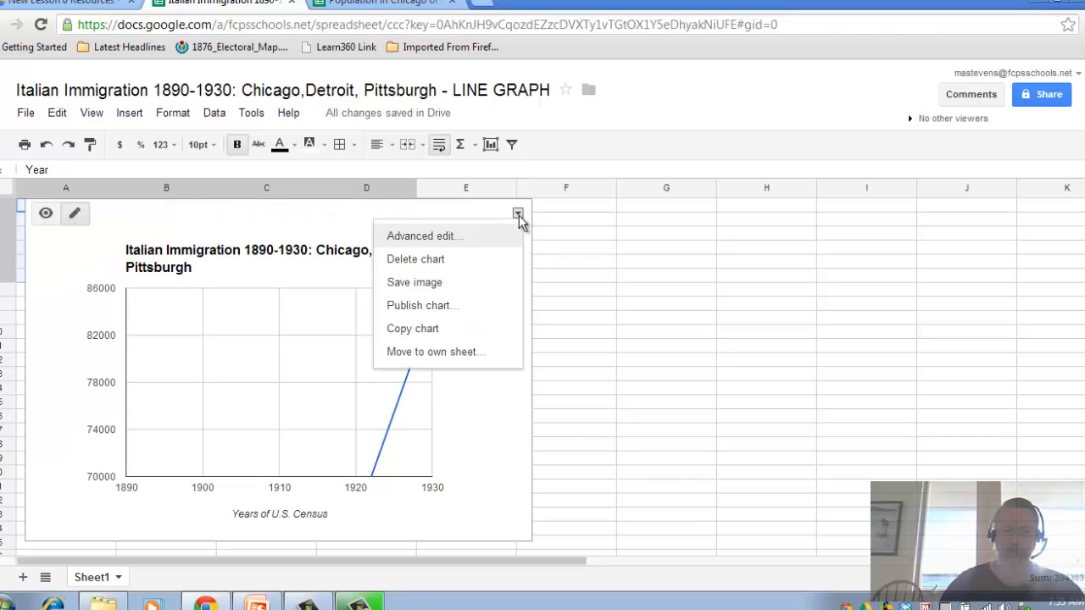
pyautogui.click(448, 241)
pyautogui.moveTo(403, 241); pyautogui.dragTo(403, 326)
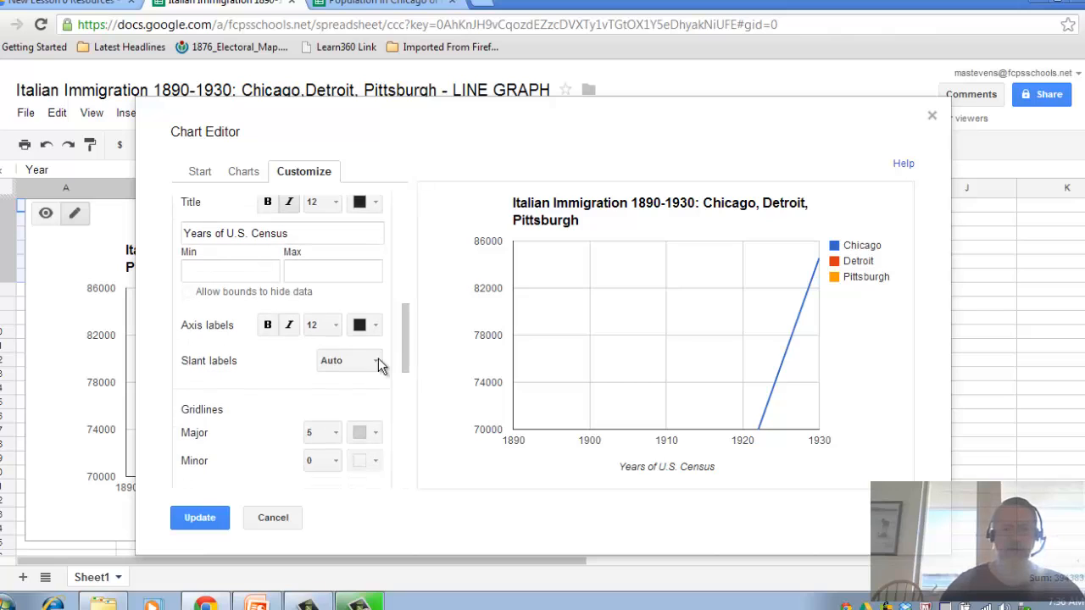
pyautogui.click(270, 322)
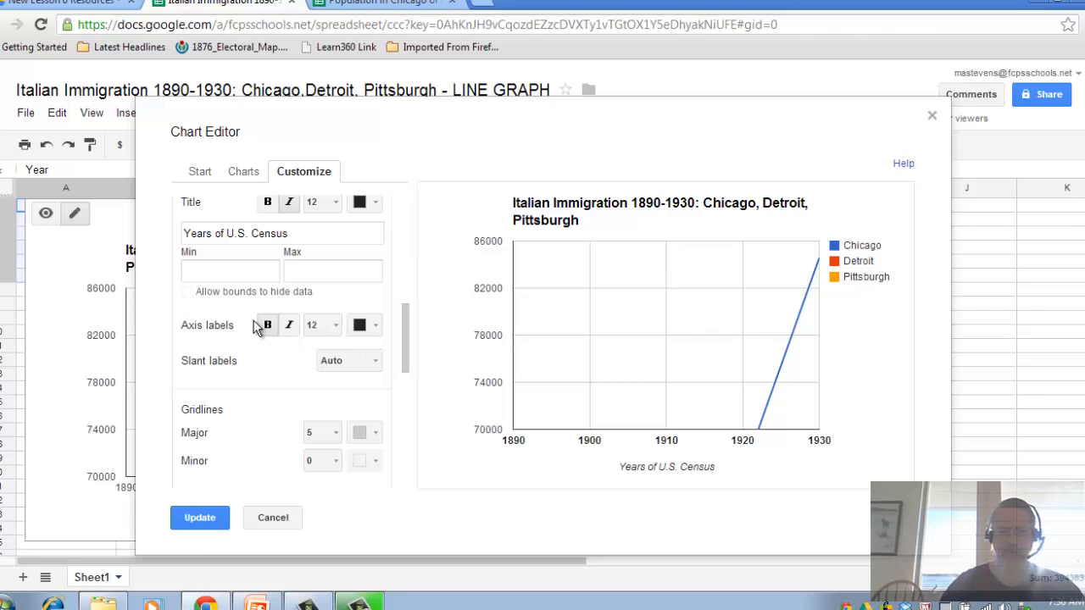
pyautogui.click(376, 361)
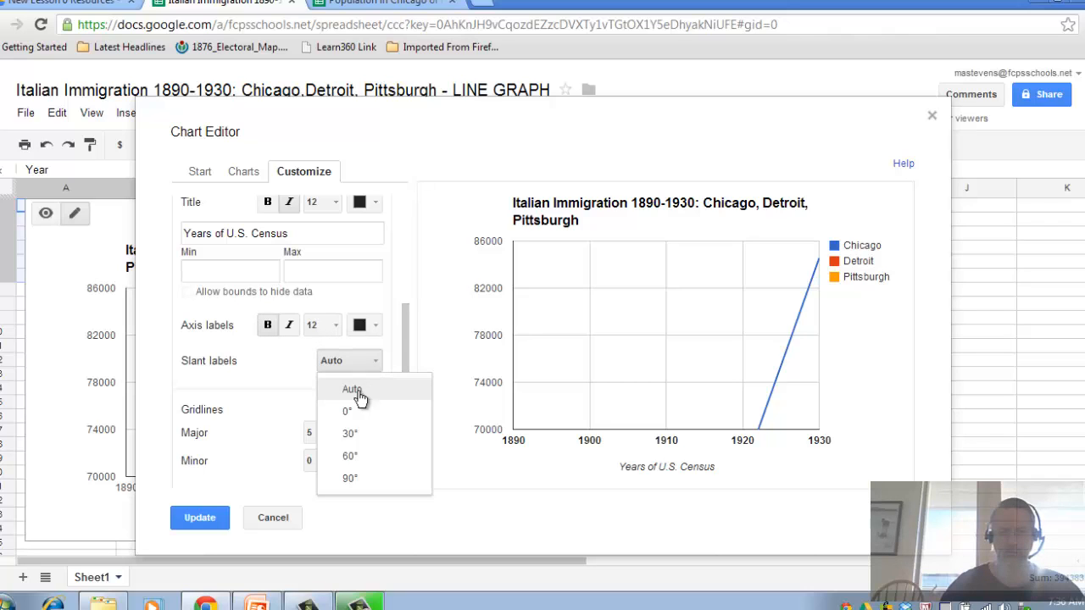
pyautogui.click(352, 435)
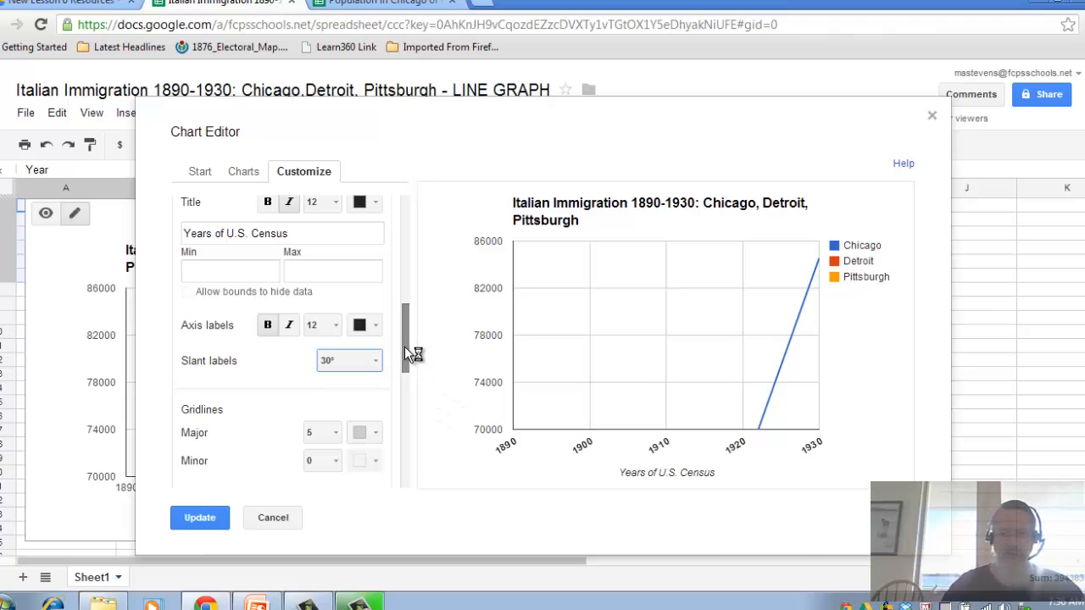
# Change the horizontal axis title's style from italic to bold
pyautogui.moveTo(404, 347); pyautogui.dragTo(405, 331)
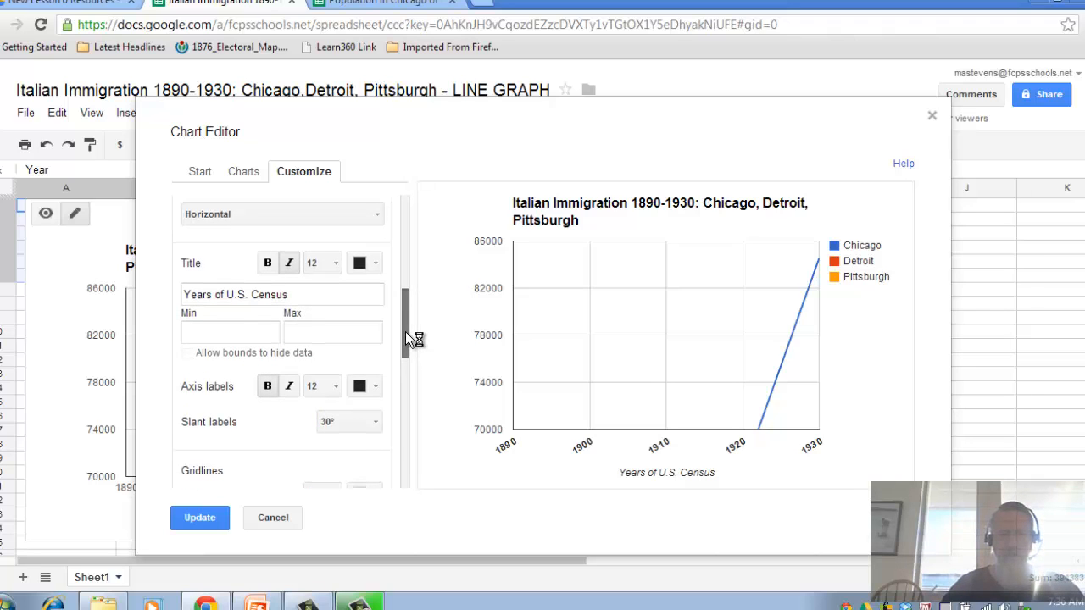
pyautogui.click(292, 263)
pyautogui.click(269, 264)
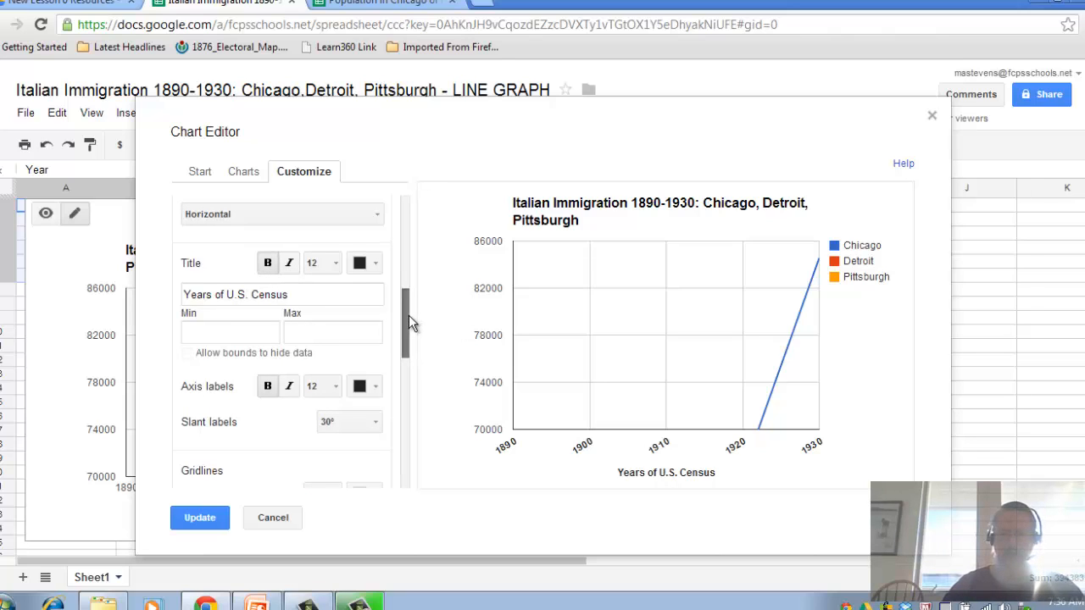
# Switch to the left vertical axis settings and clear its minimum value
pyautogui.moveTo(409, 316); pyautogui.dragTo(370, 263)
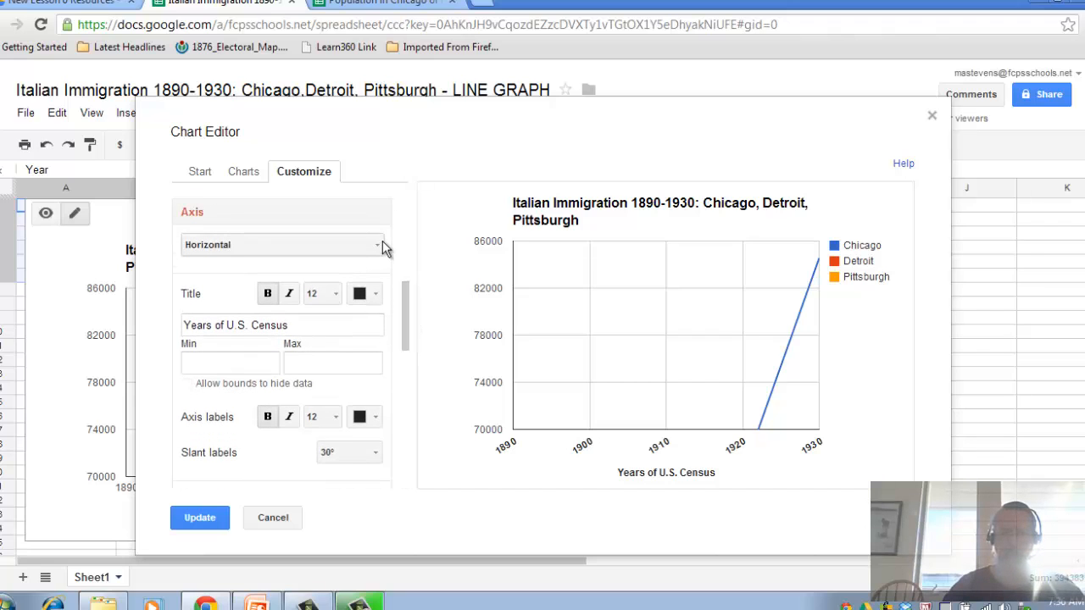
pyautogui.click(381, 244)
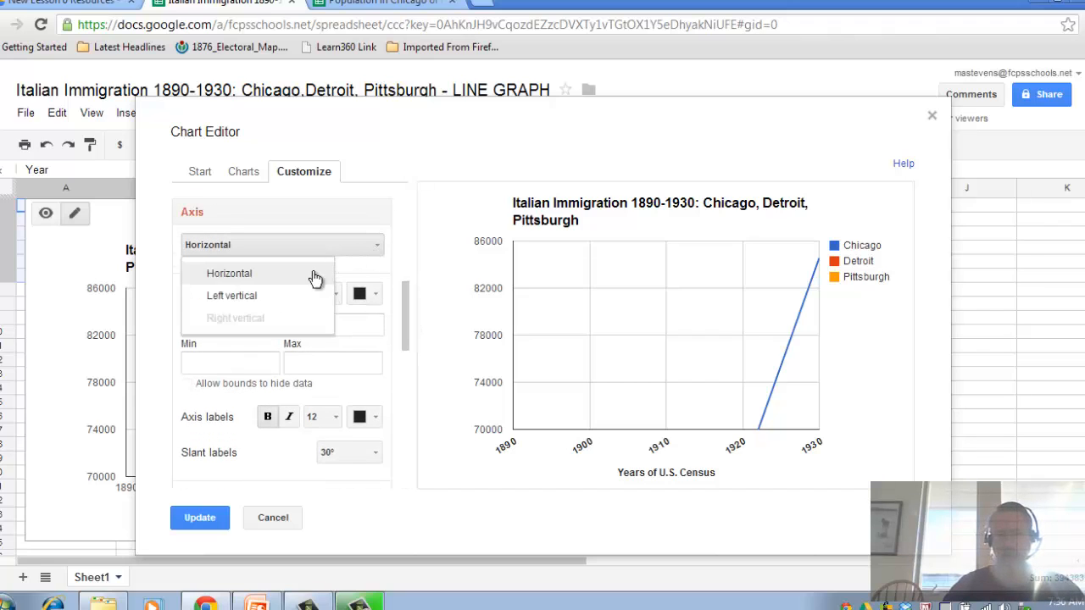
pyautogui.click(303, 296)
pyautogui.moveTo(219, 375); pyautogui.dragTo(159, 361)
pyautogui.press('BackSpace')
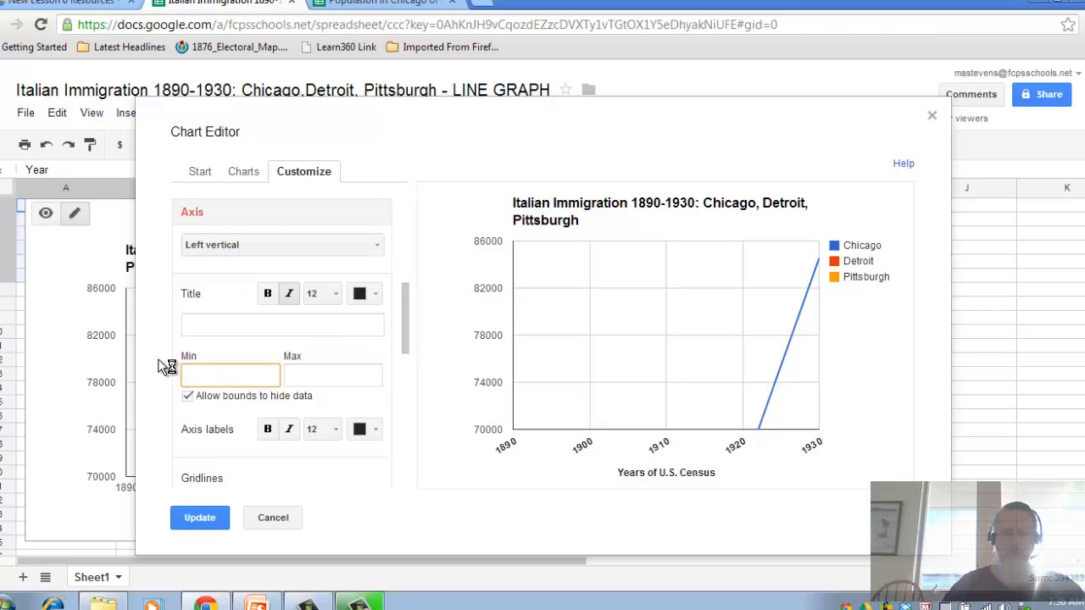
# Set the left vertical axis title to "Number of Immigrants" and make it bold instead of italic
pyautogui.click(260, 332)
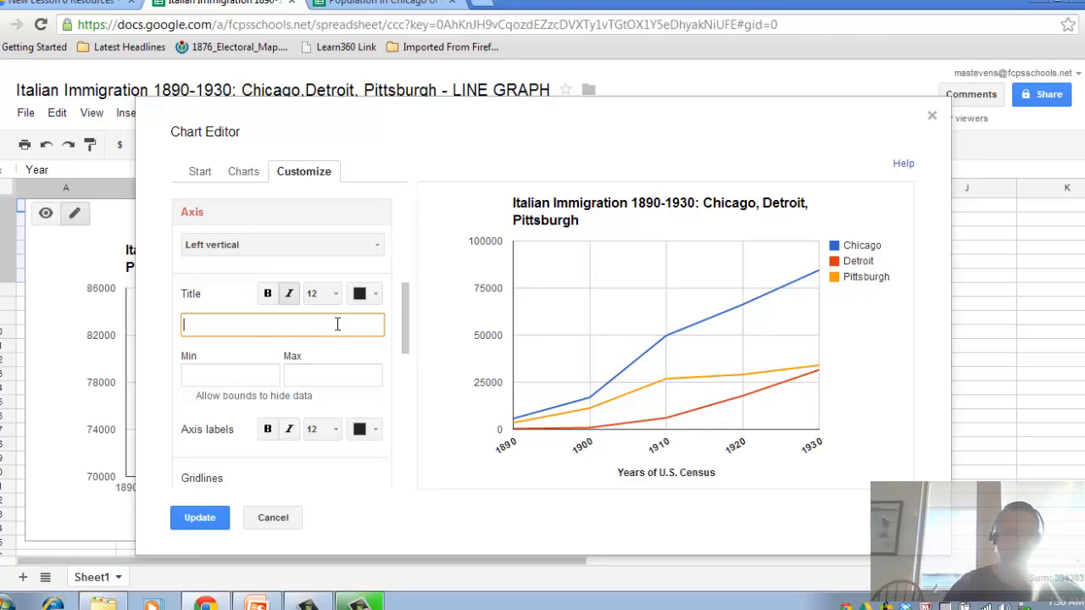
pyautogui.write('Number ')
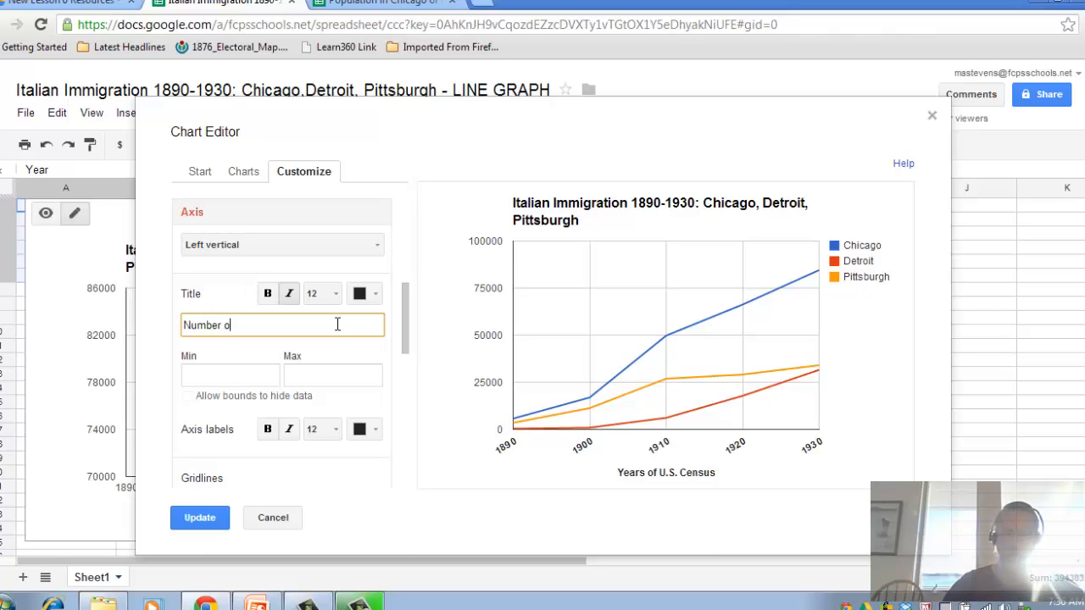
pyautogui.write('of Immigr')
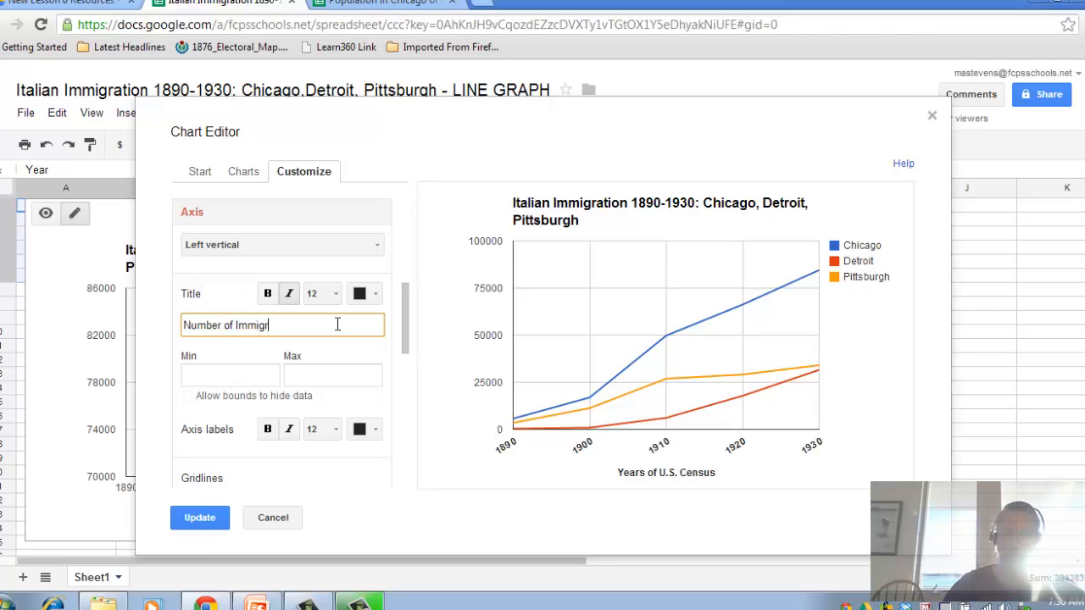
pyautogui.write('ants')
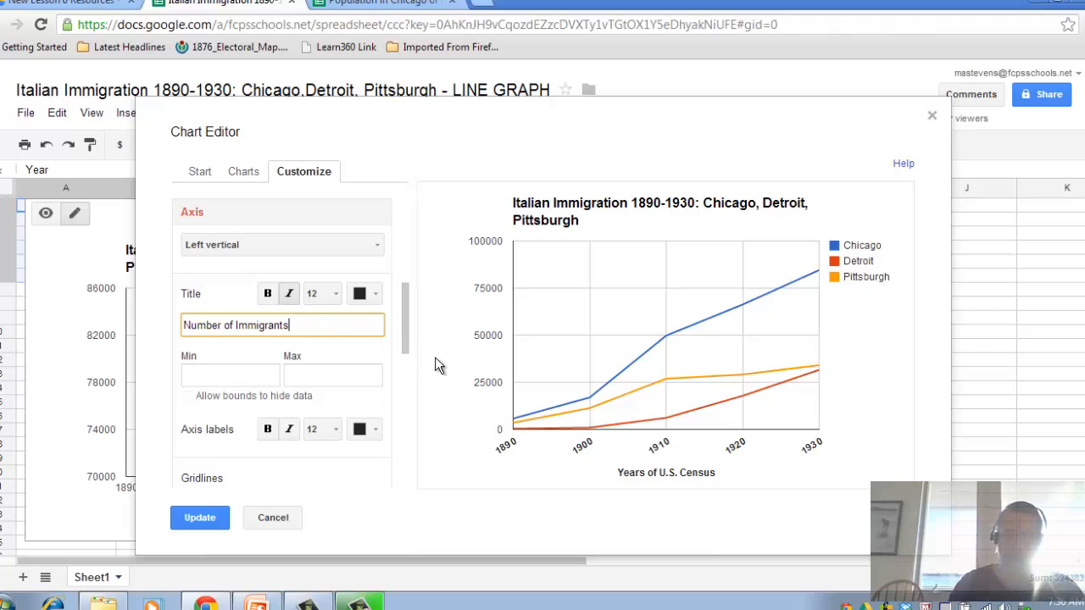
pyautogui.moveTo(402, 321); pyautogui.dragTo(407, 334)
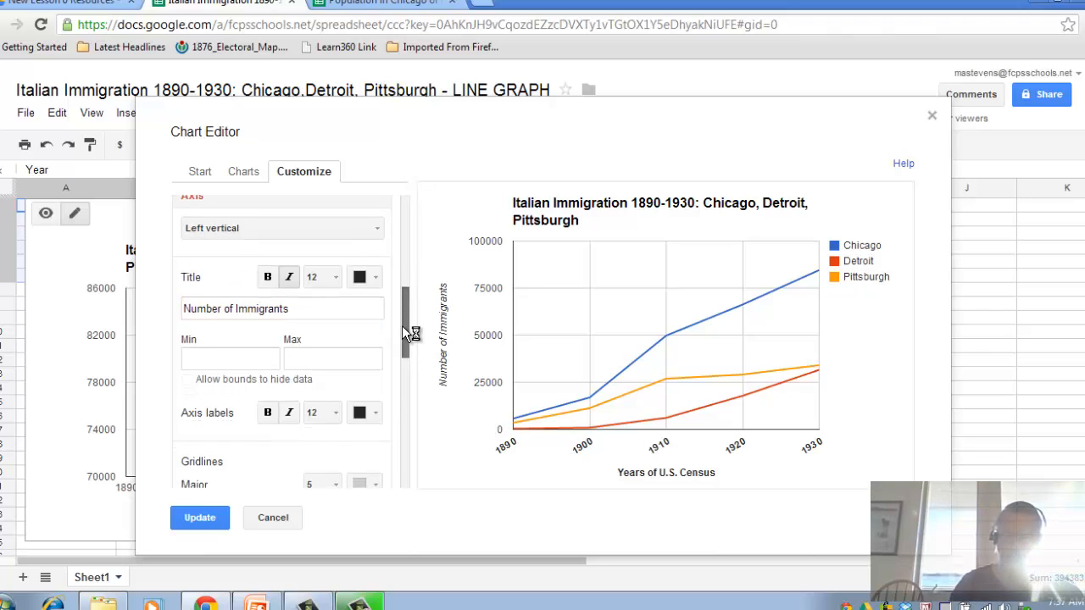
pyautogui.click(290, 277)
pyautogui.click(267, 277)
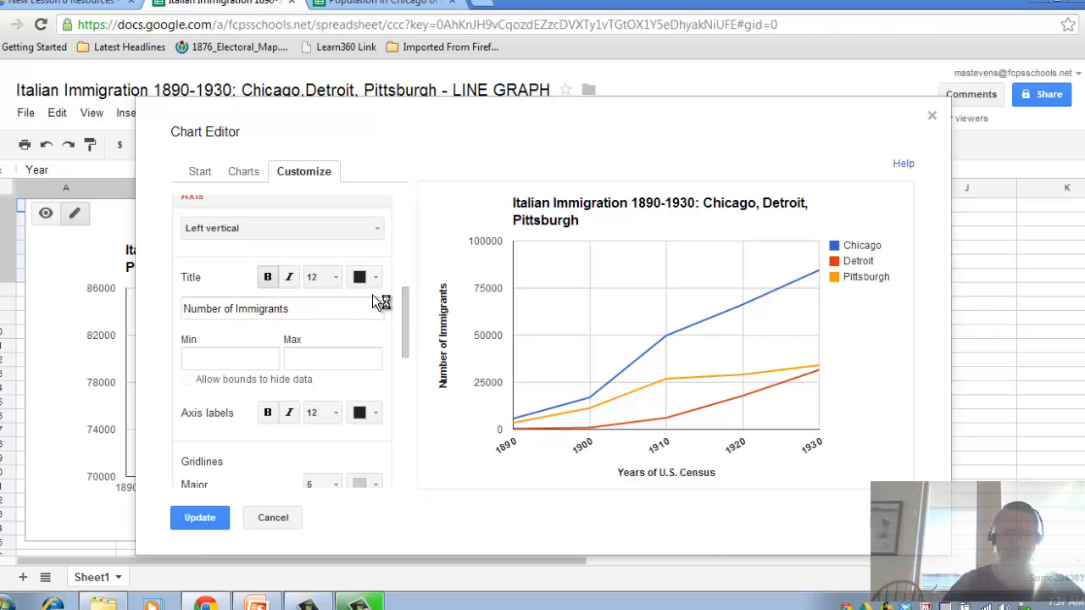
# Try magenta (255, 0, 255) as the Chicago line's color and restore its default blue
pyautogui.moveTo(405, 310); pyautogui.dragTo(411, 428)
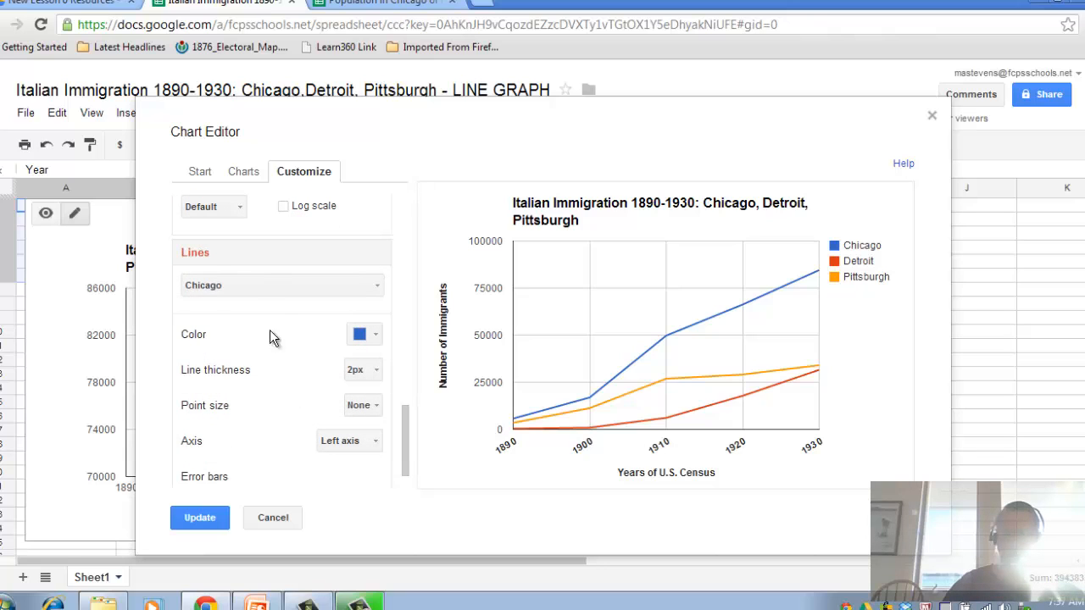
pyautogui.click(378, 336)
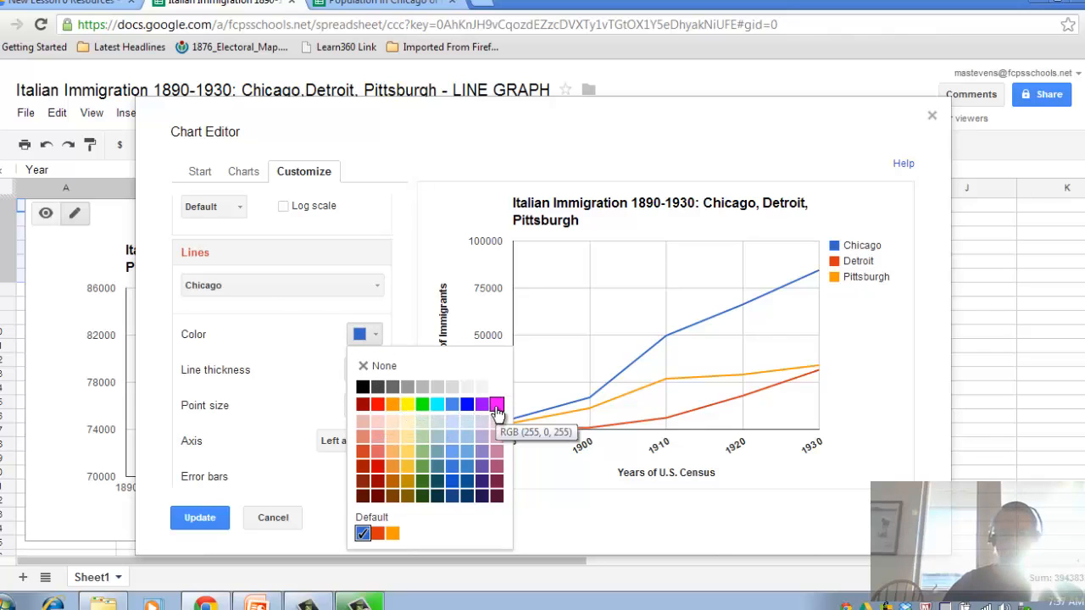
pyautogui.click(497, 406)
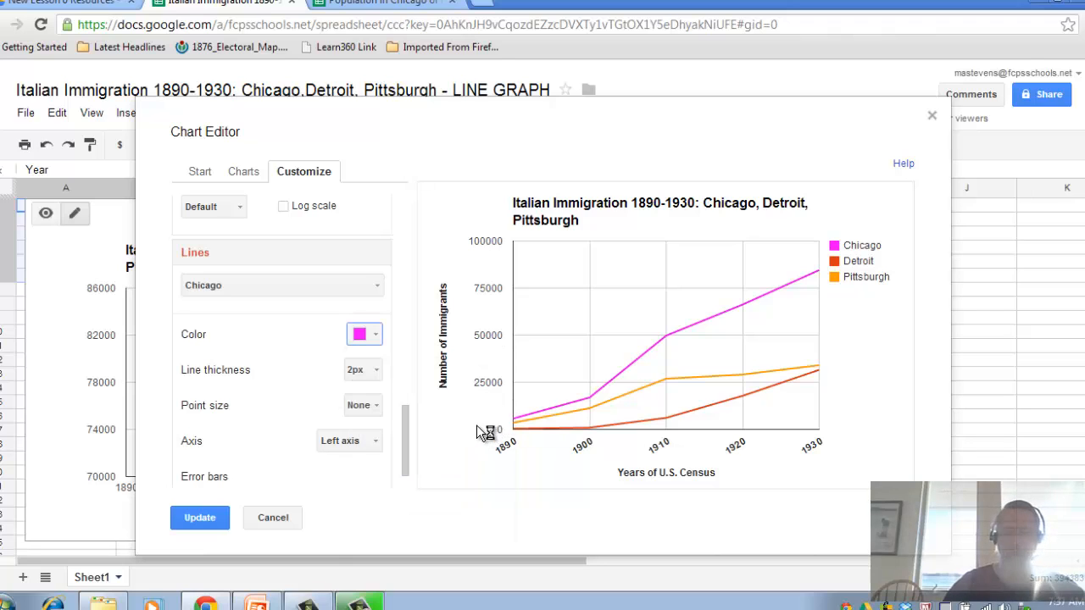
pyautogui.click(374, 334)
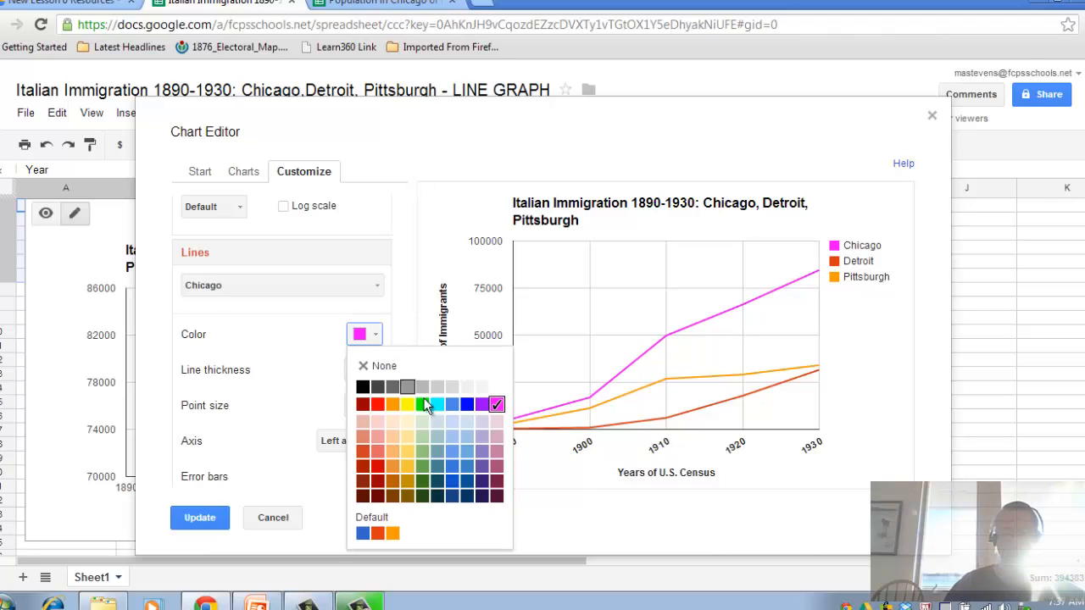
pyautogui.click(364, 532)
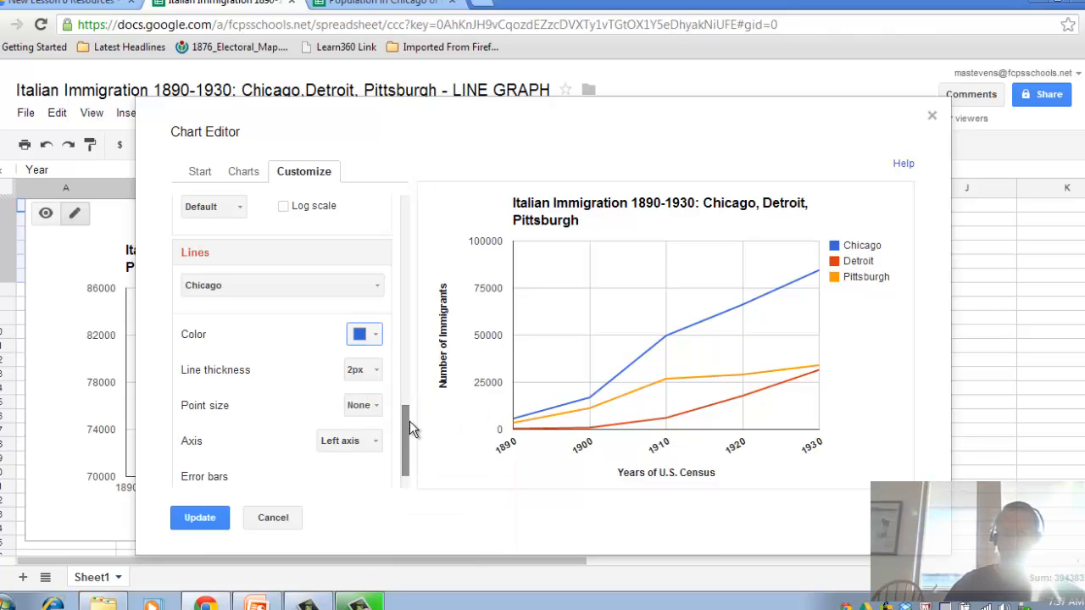
# Update the chart with the edited settings and move it to the right of the data table
pyautogui.moveTo(409, 420); pyautogui.dragTo(410, 431)
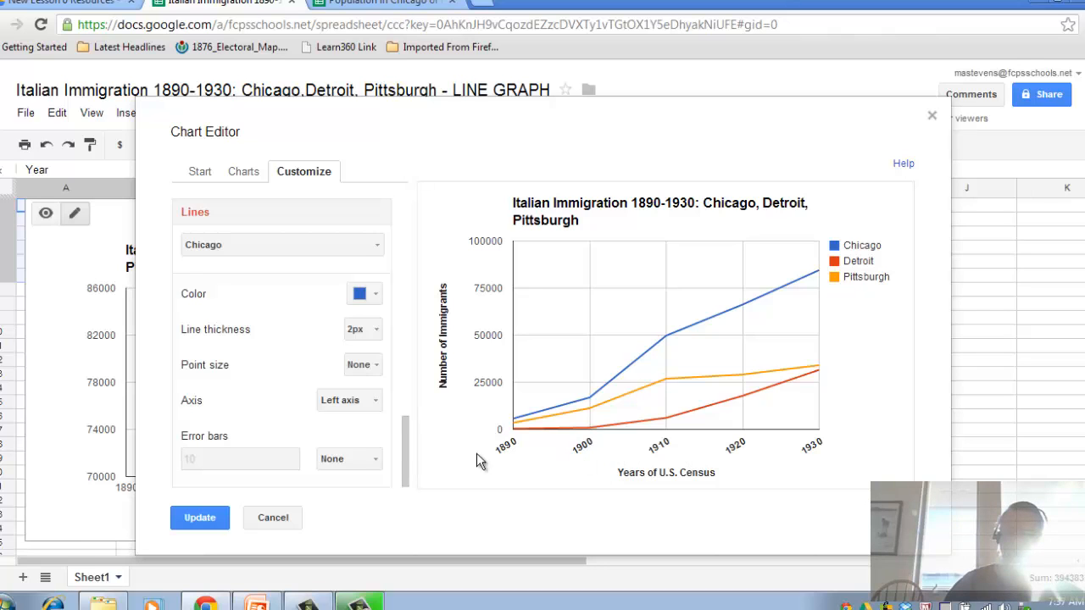
pyautogui.click(209, 518)
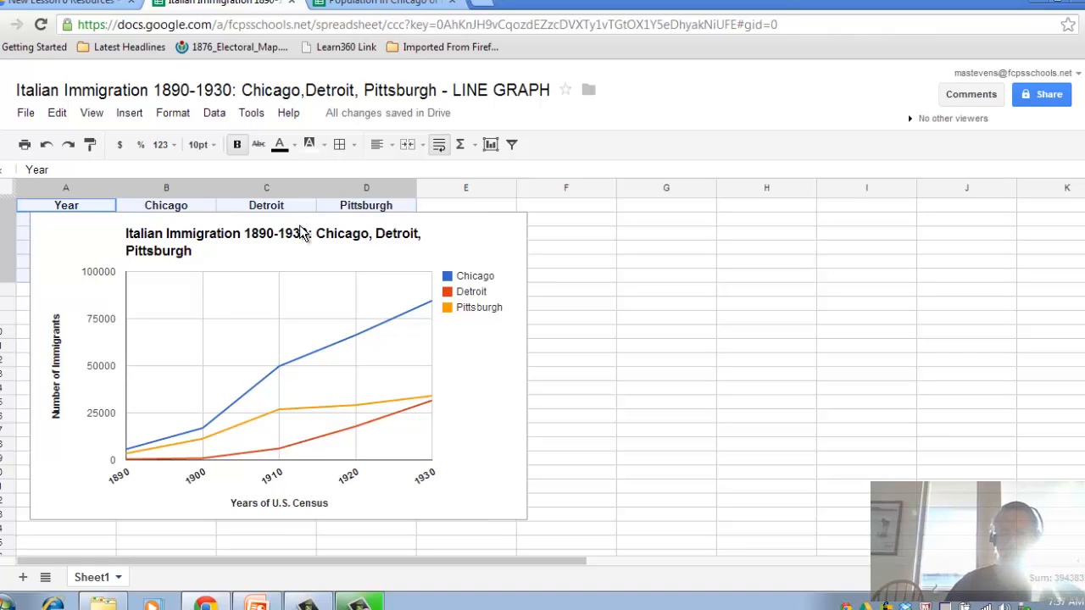
pyautogui.click(328, 227)
pyautogui.moveTo(328, 227); pyautogui.dragTo(742, 246)
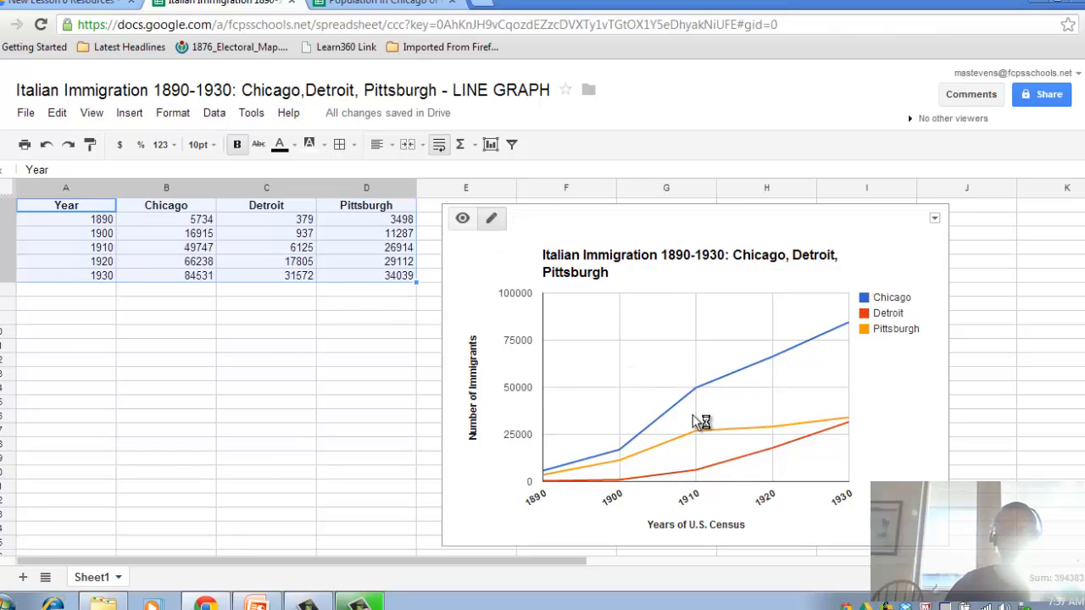
# Switch the chart to view mode and inspect the values of individual data points on its lines
pyautogui.click(462, 217)
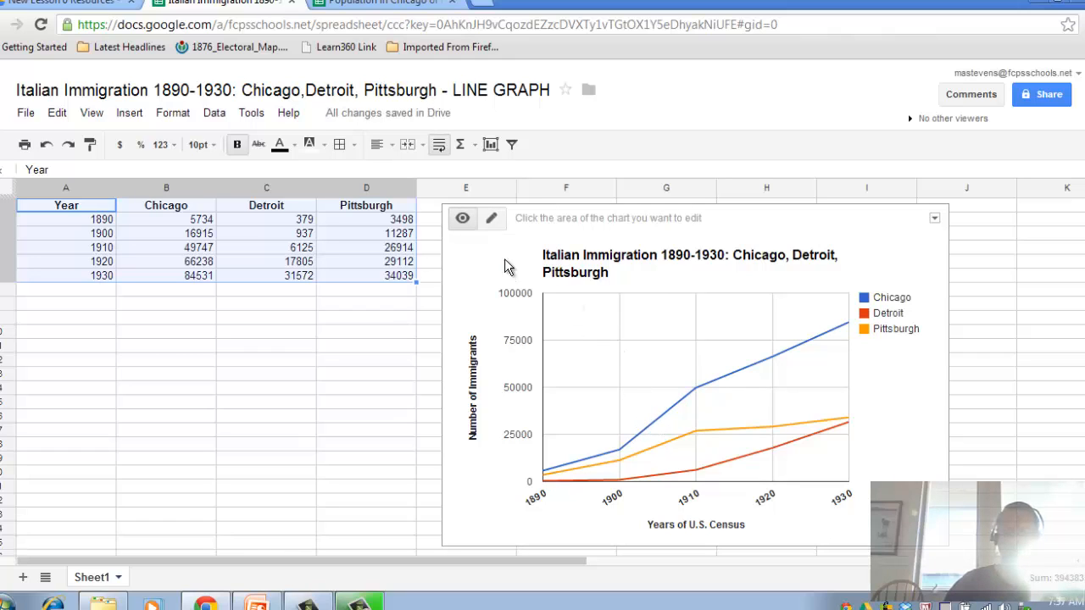
pyautogui.click(462, 219)
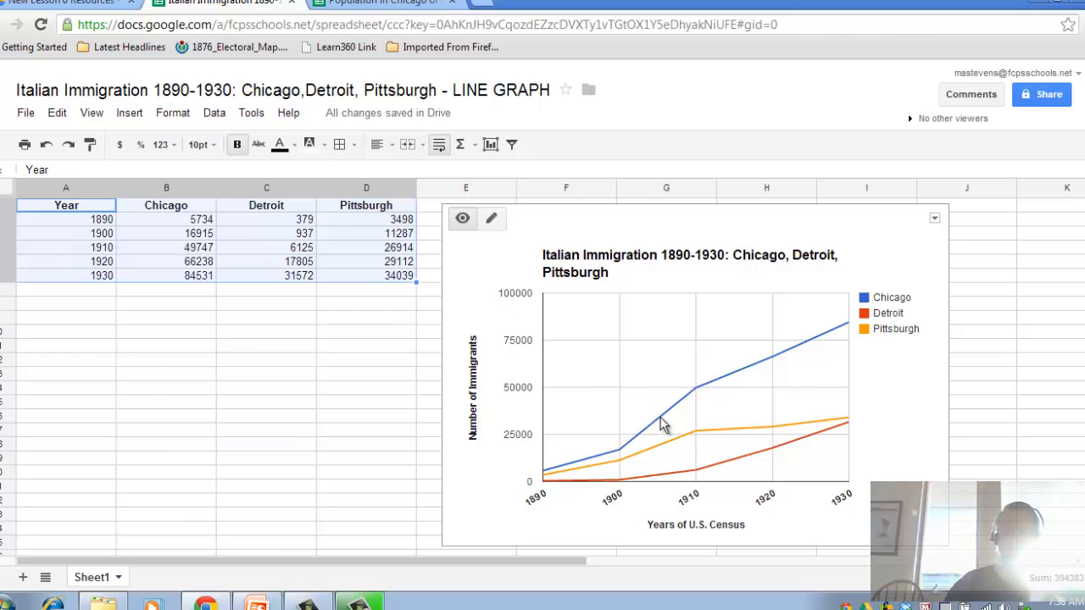
pyautogui.moveTo(771, 443)
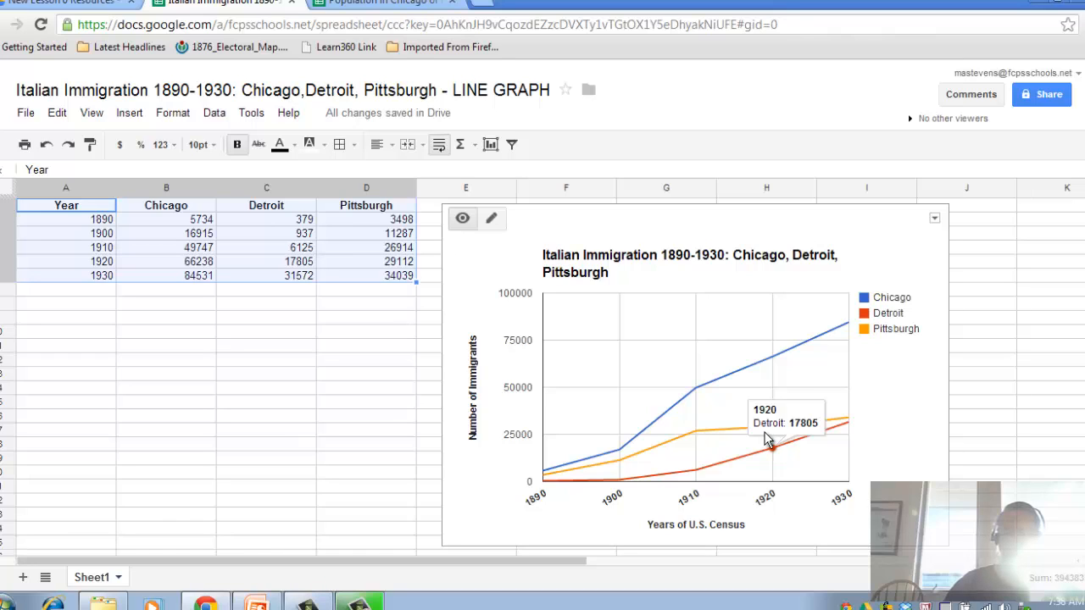
pyautogui.moveTo(696, 434)
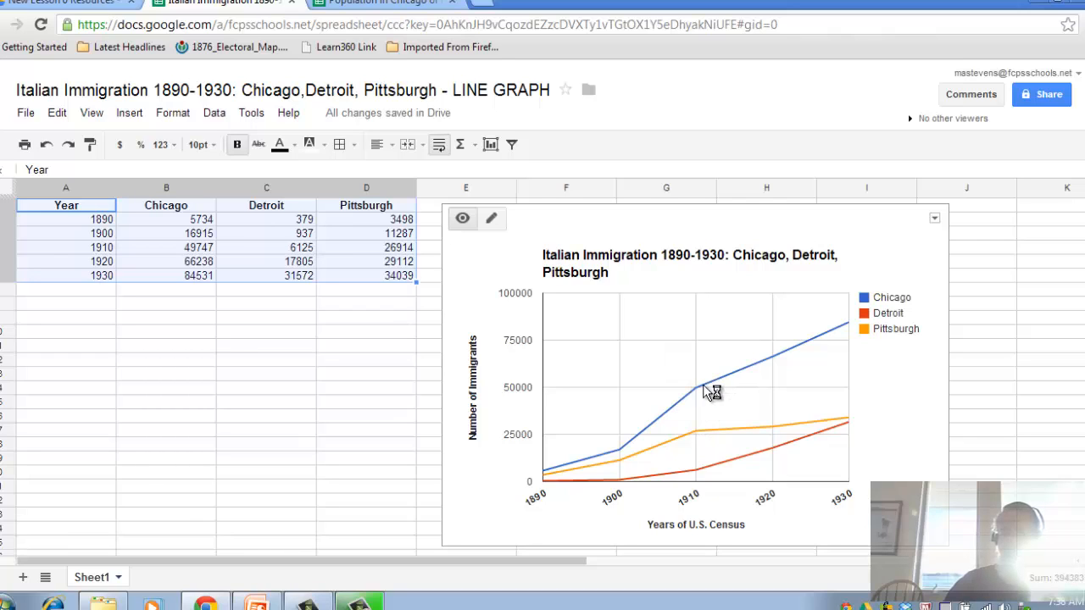
pyautogui.moveTo(695, 390)
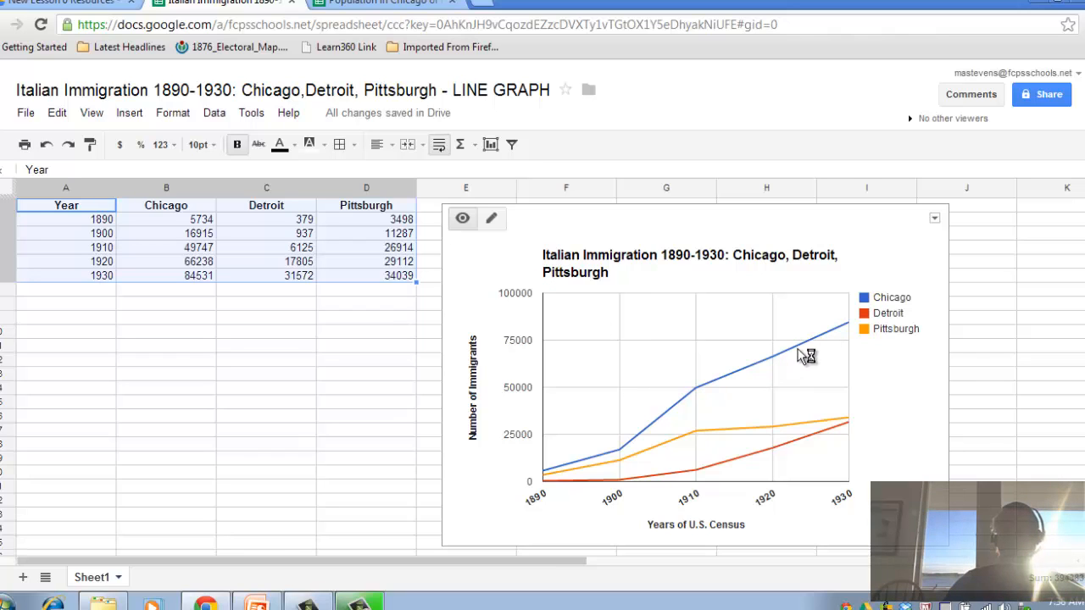
pyautogui.moveTo(771, 357)
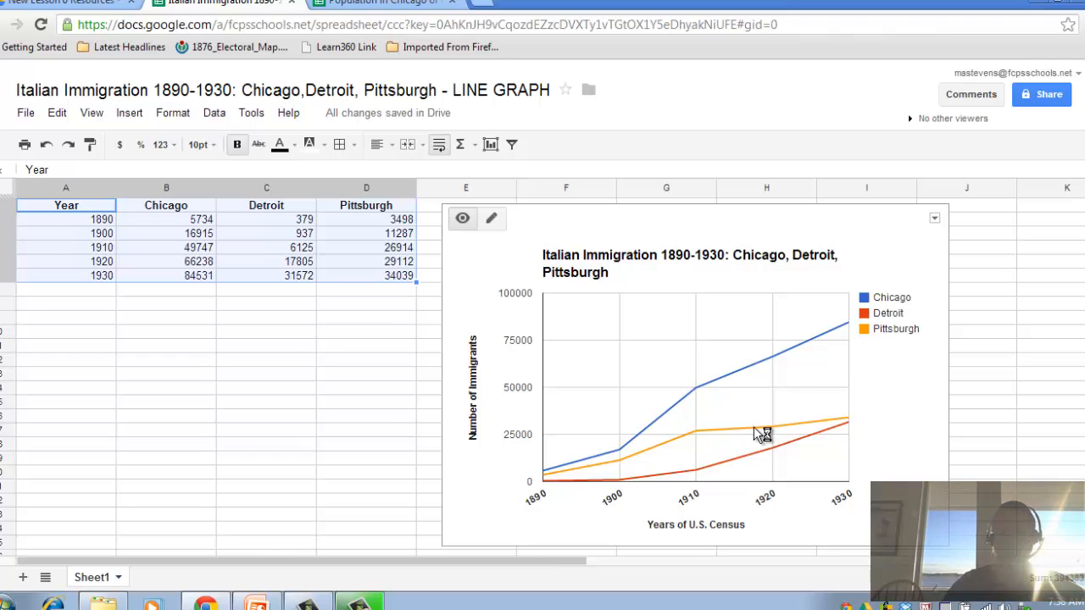
# Switch to the Population in Chicago column graph spreadsheet and select the data table A1:D7
pyautogui.click(413, 3)
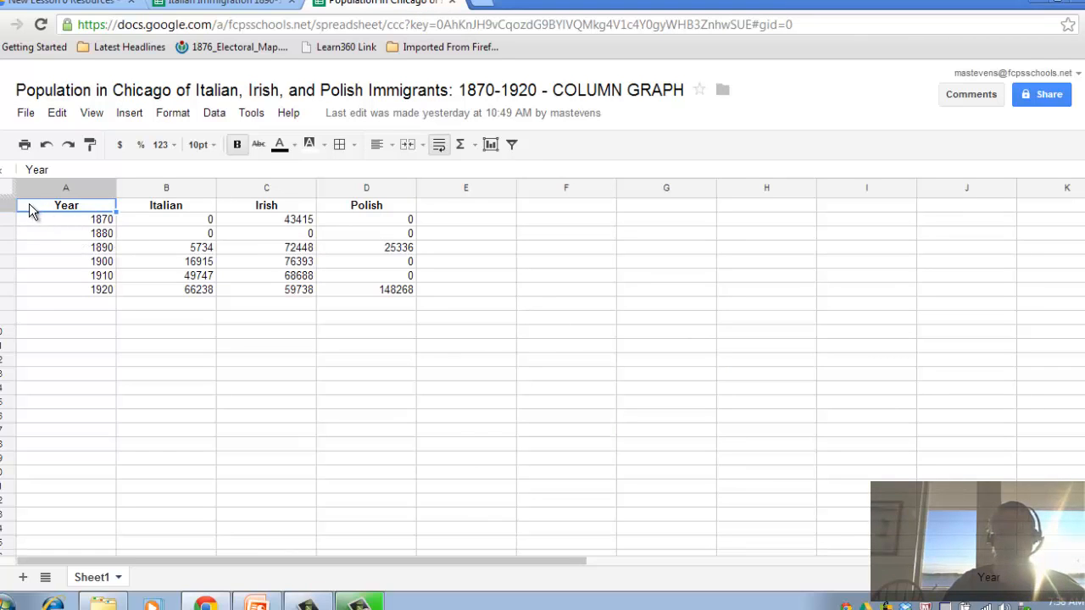
pyautogui.click(98, 359)
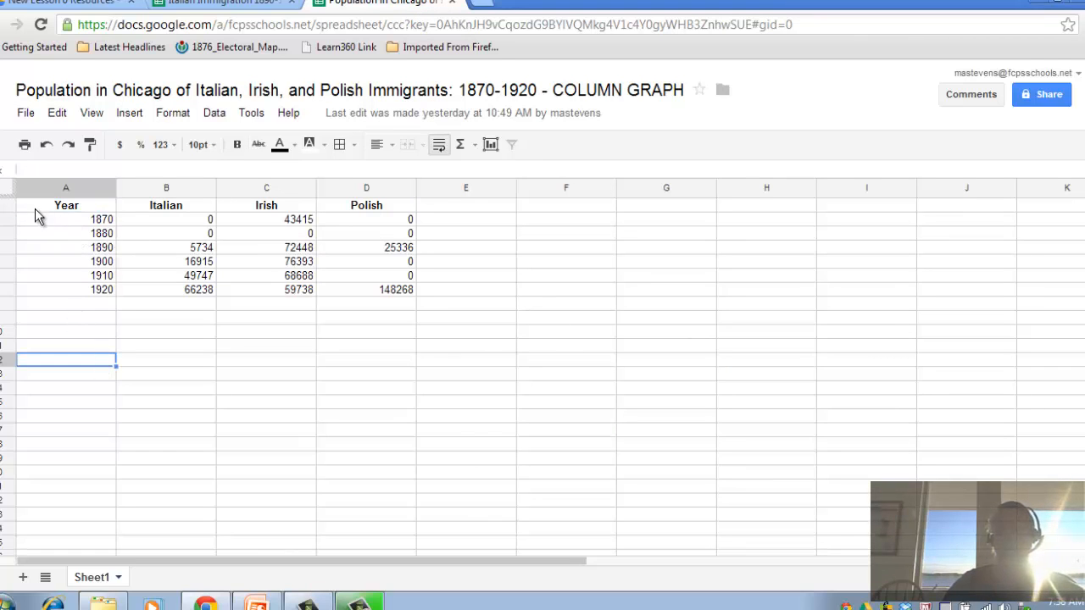
pyautogui.moveTo(25, 212); pyautogui.dragTo(393, 291)
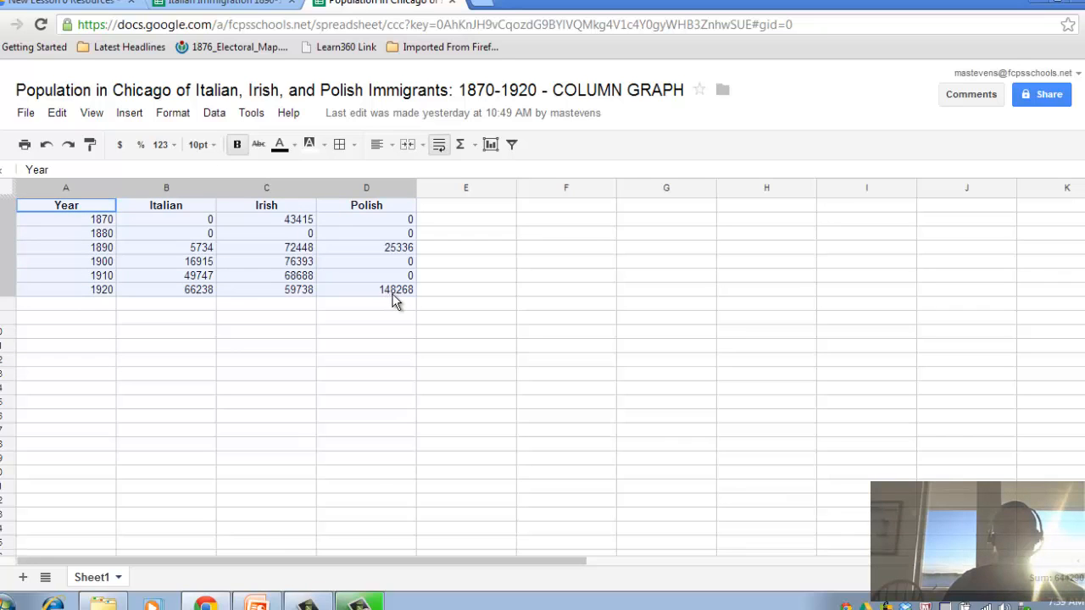
# Start a chart from the selected data, choose the column chart type and use column A as labels
pyautogui.click(490, 145)
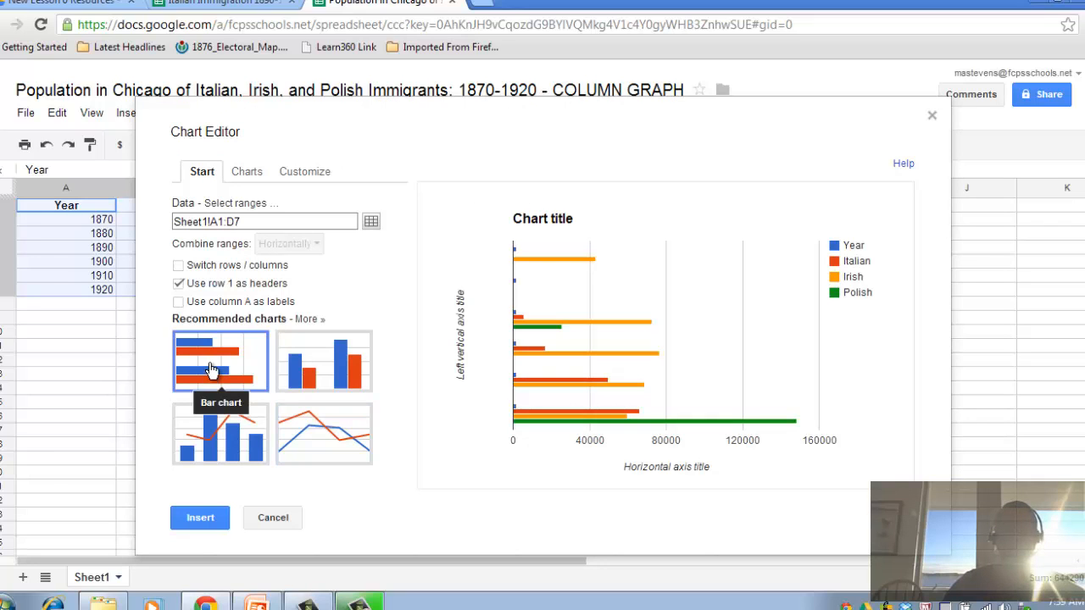
pyautogui.click(306, 370)
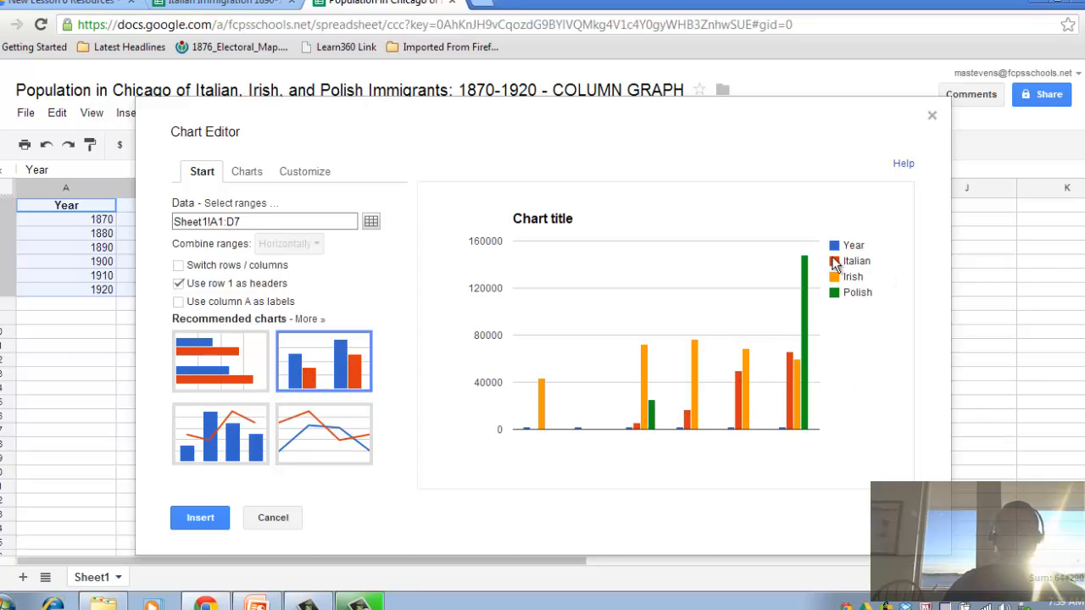
pyautogui.click(183, 304)
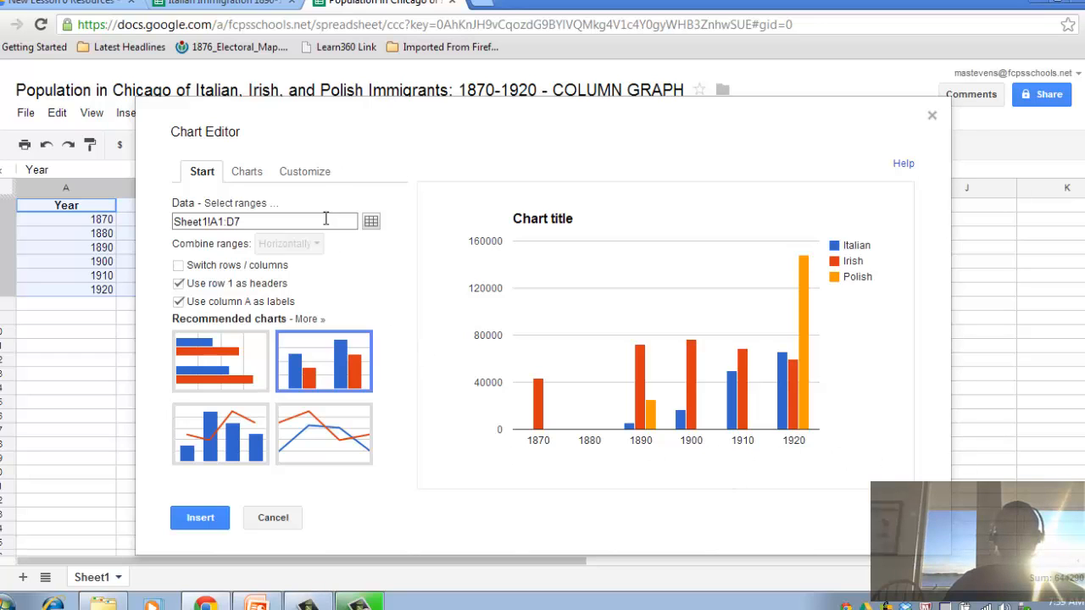
# Replace the default chart title with "Immigrant Population in Chicago 1870-1920:"
pyautogui.click(319, 177)
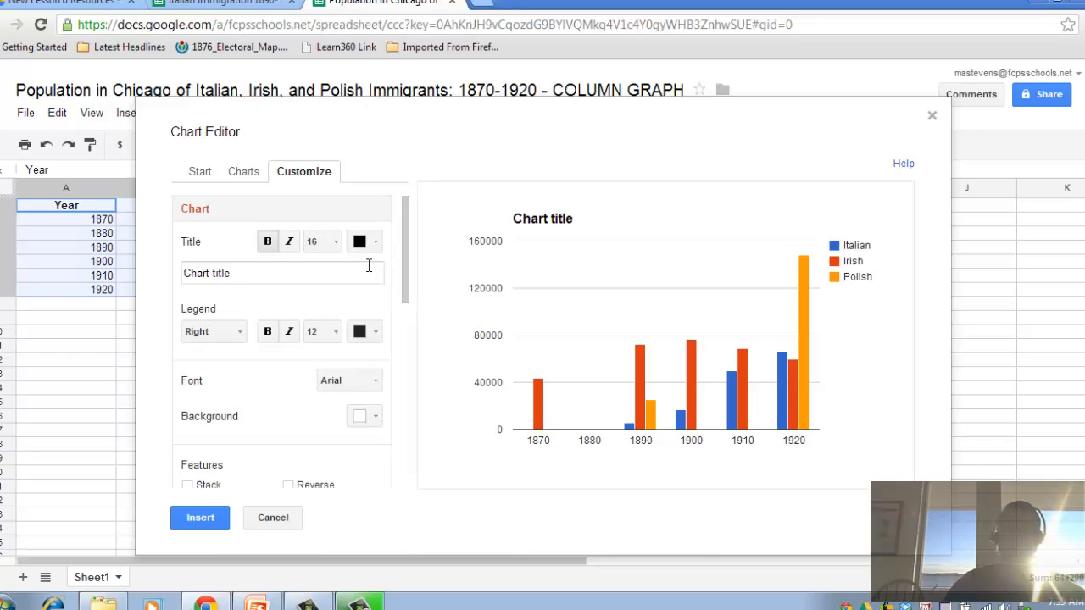
pyautogui.moveTo(230, 273); pyautogui.dragTo(164, 274)
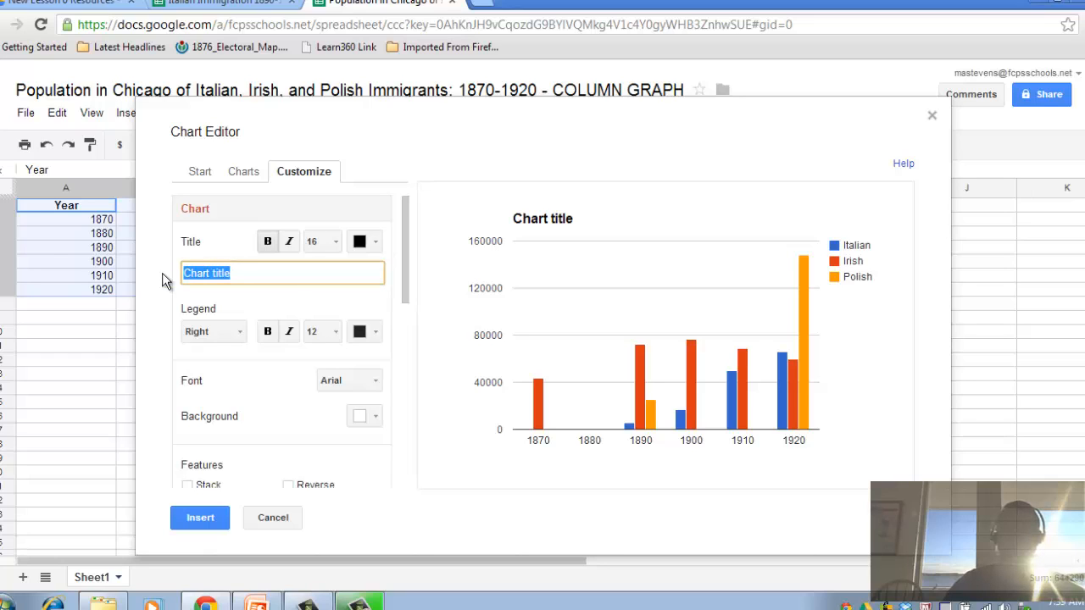
pyautogui.write('Populati')
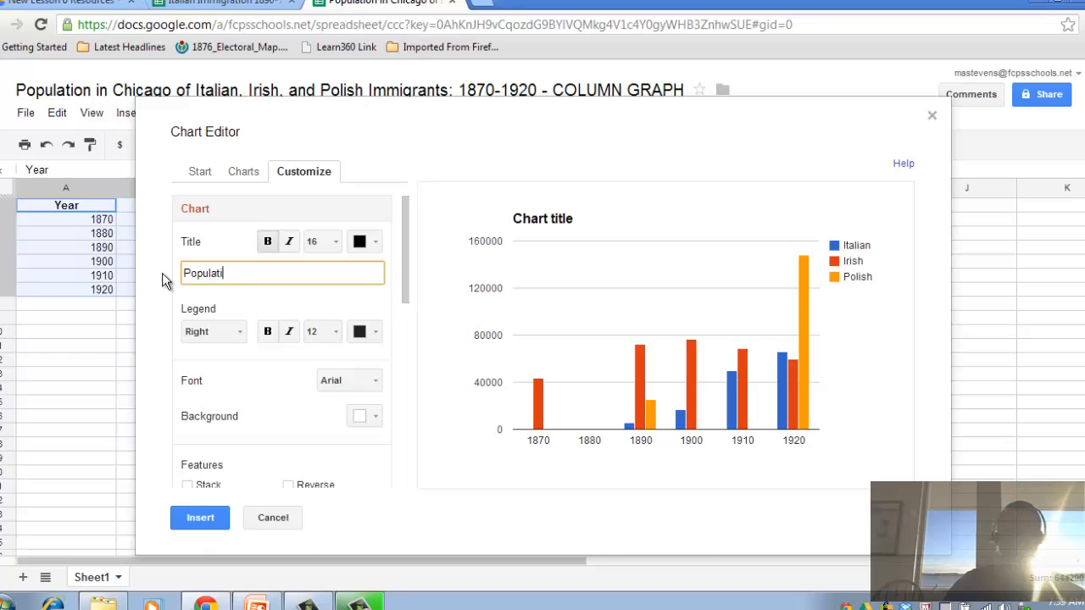
pyautogui.write('on in Chicagoi')
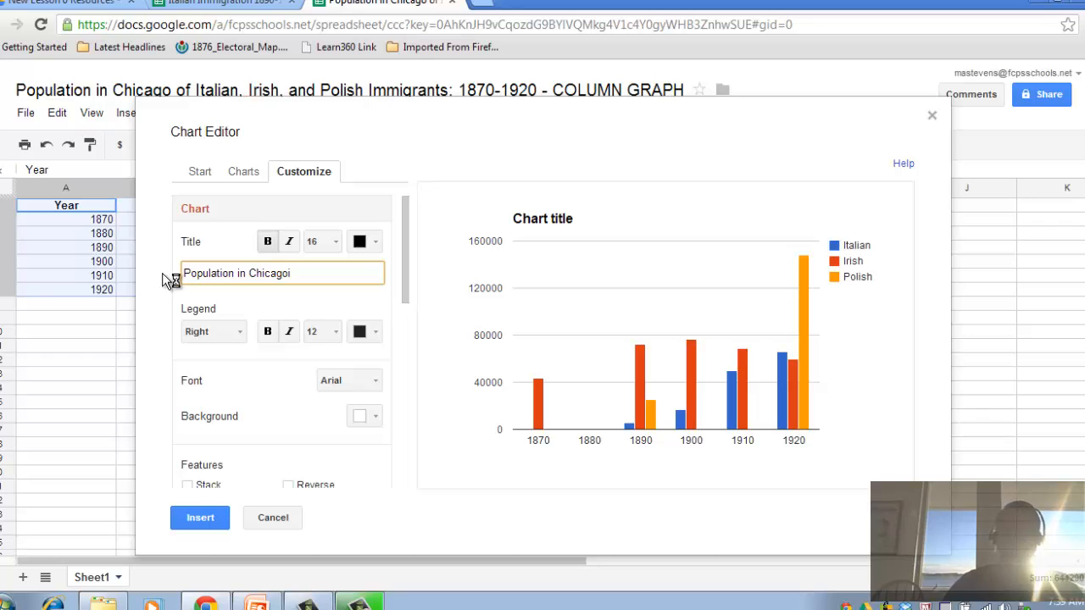
pyautogui.press('BackSpace')
pyautogui.write('Immigran')
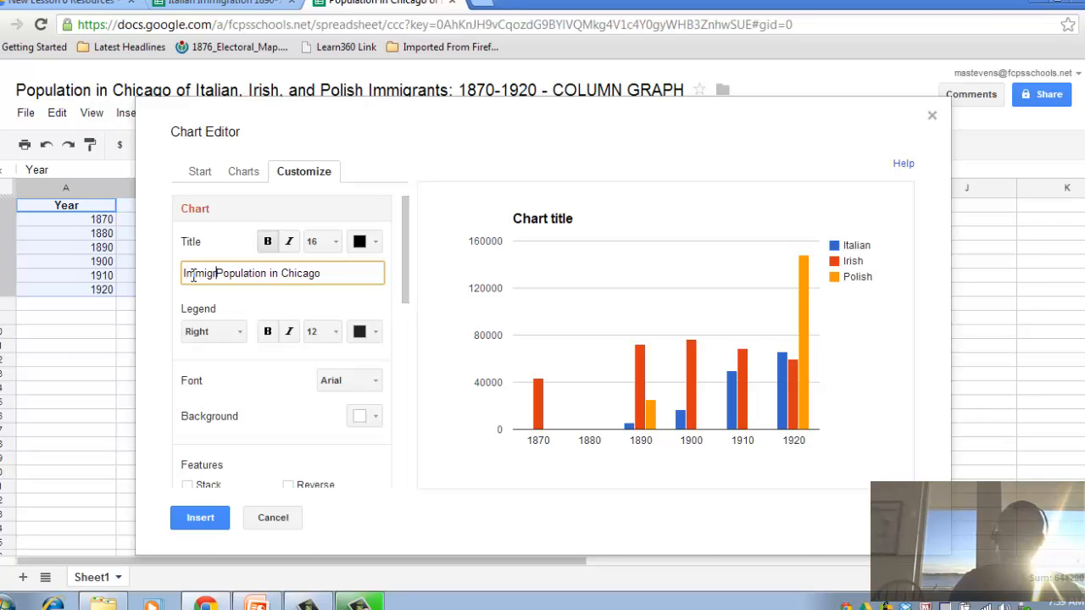
pyautogui.write('t ')
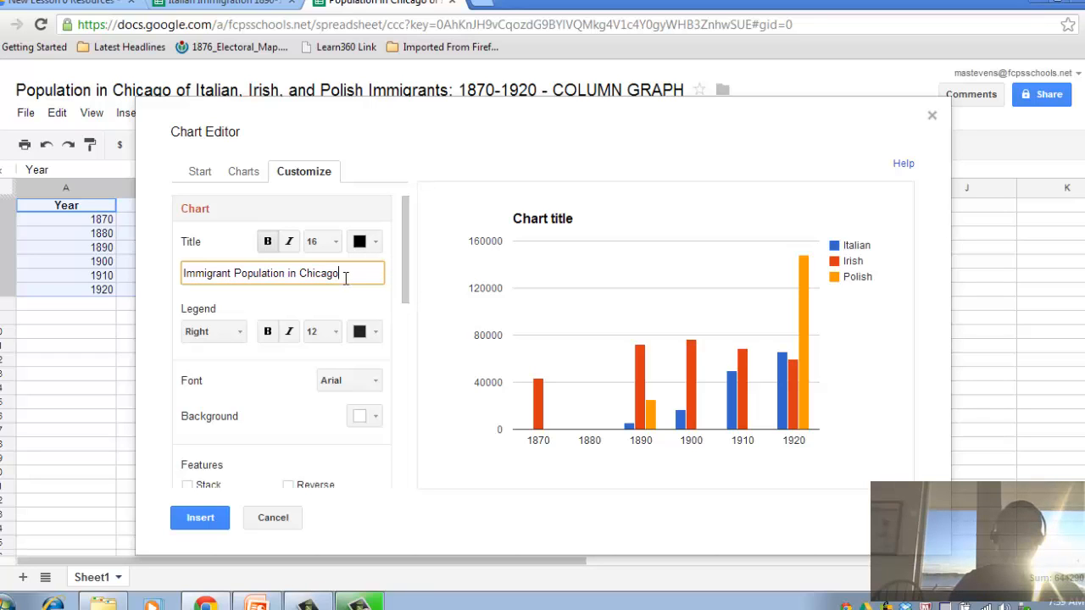
pyautogui.write('7')
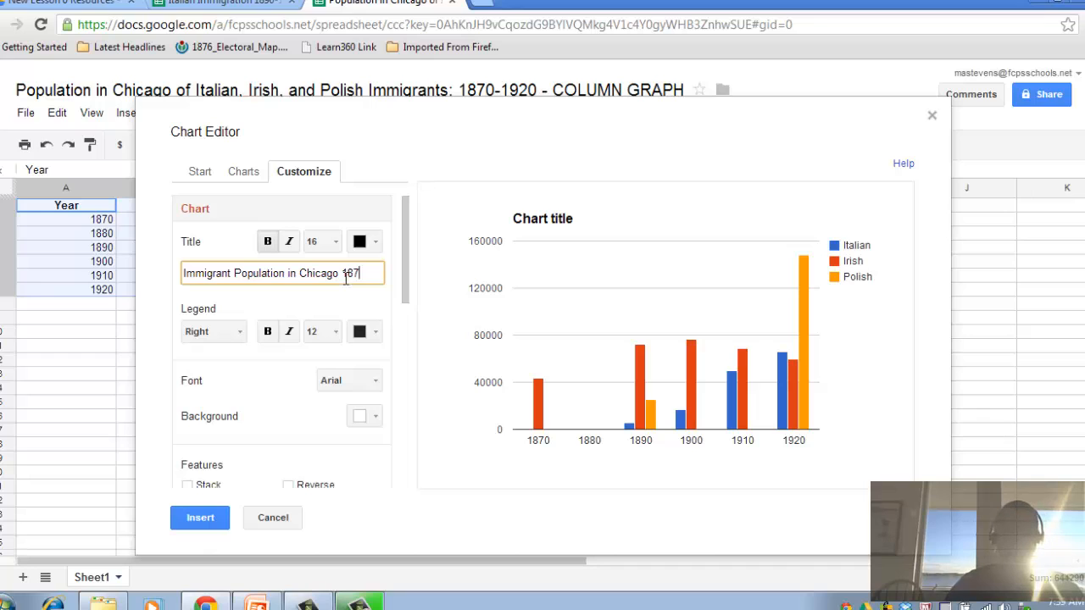
pyautogui.write('0-1920')
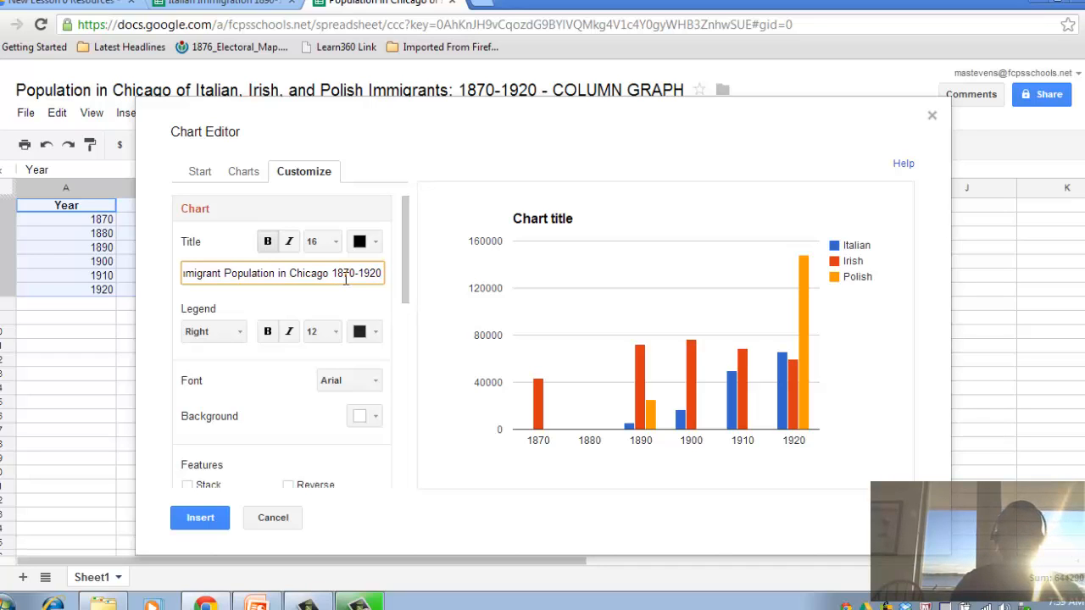
pyautogui.write(': ')
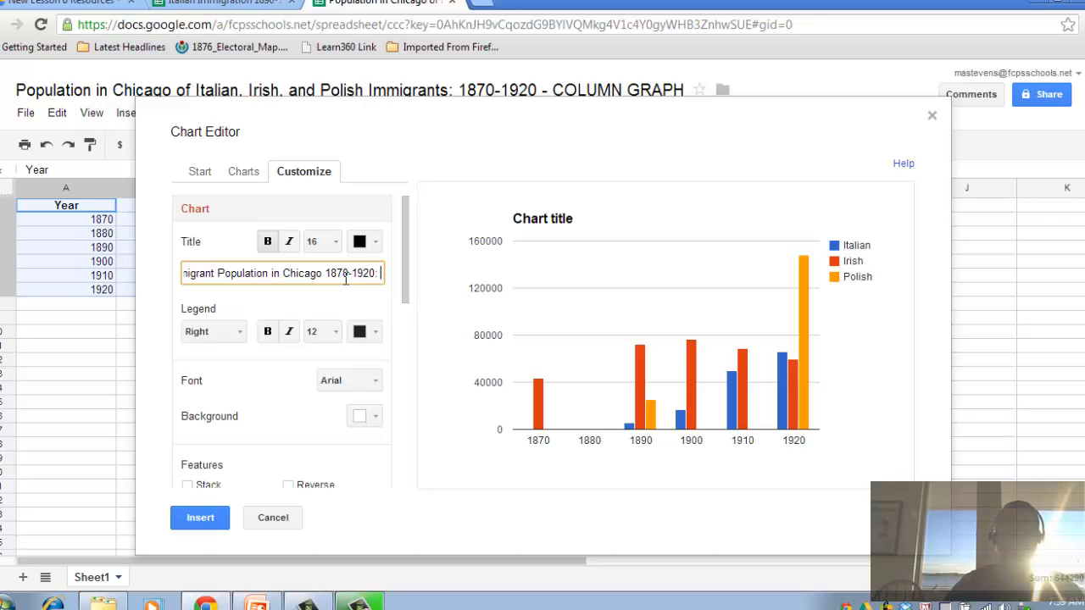
pyautogui.write('Chica')
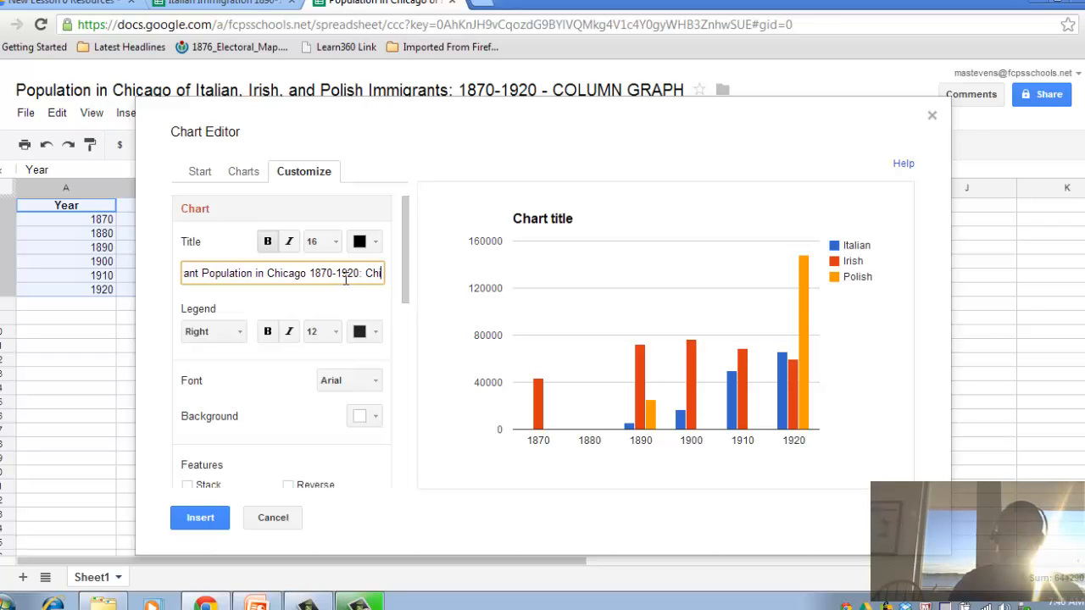
pyautogui.write('go,')
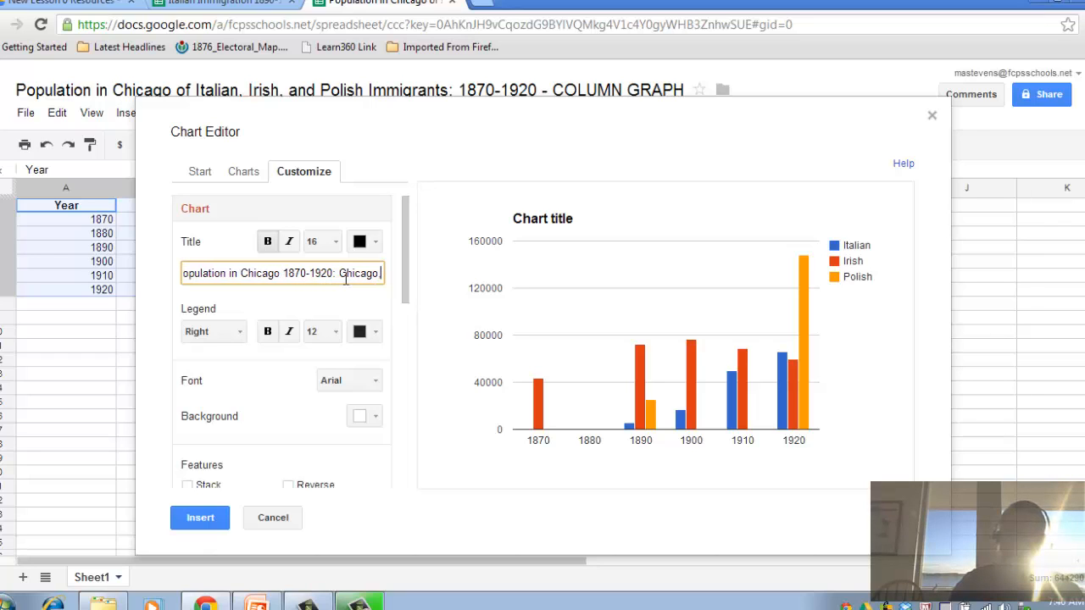
pyautogui.press('BackSpace')
pyautogui.press('BackSpace')
pyautogui.press('BackSpace')
pyautogui.press('BackSpace')
pyautogui.press('BackSpace')
pyautogui.press('BackSpace')
pyautogui.press('BackSpace')
pyautogui.press('BackSpace')
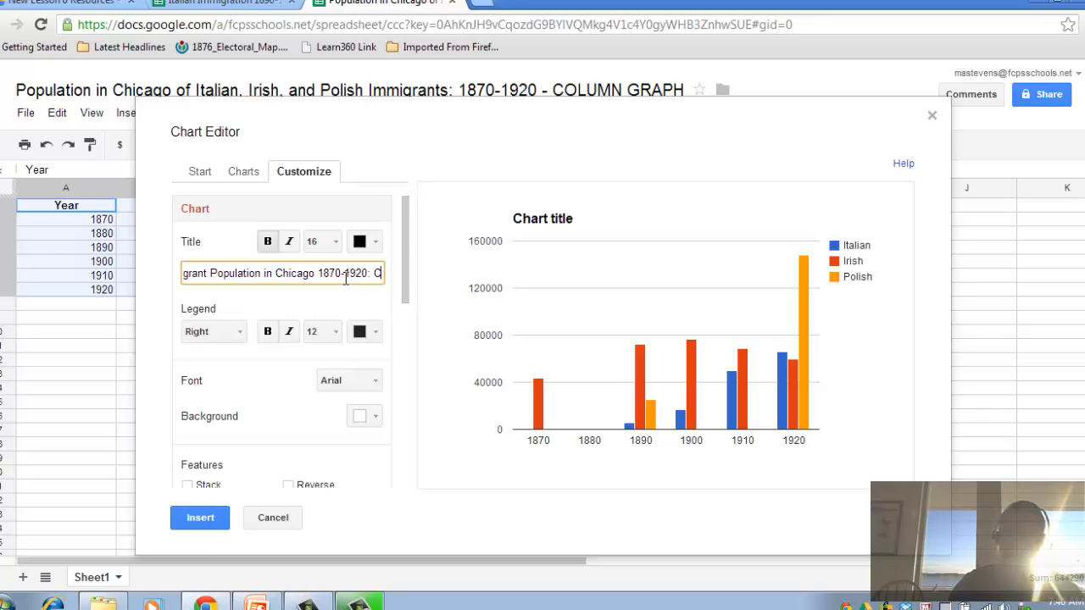
# Complete the chart title by adding "Italian, Irish, Polish" after the year range and keep it bold without italics
pyautogui.write('Italia')
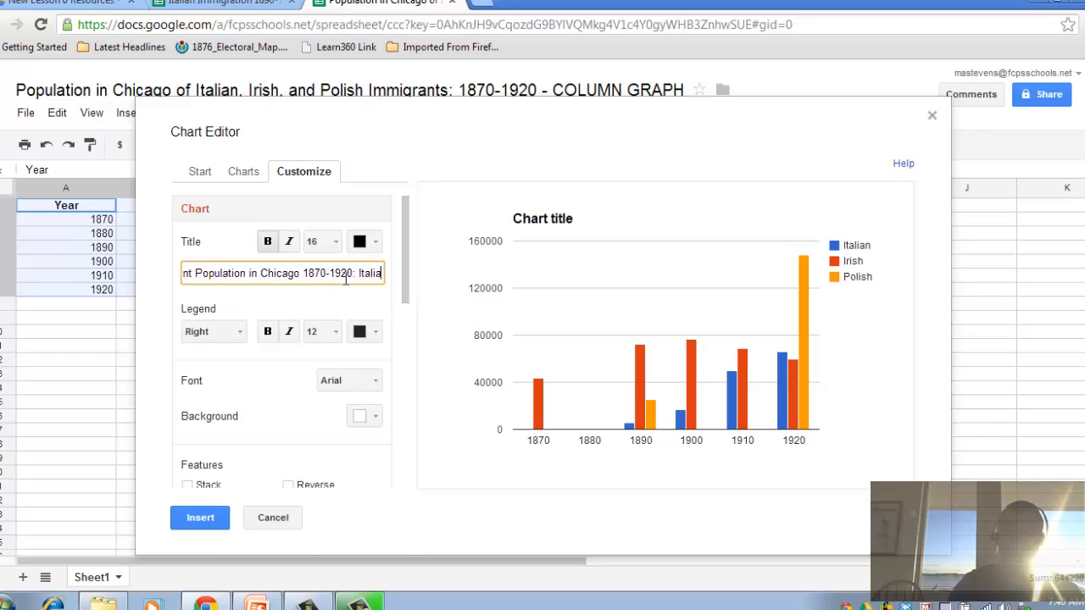
pyautogui.write('n, I')
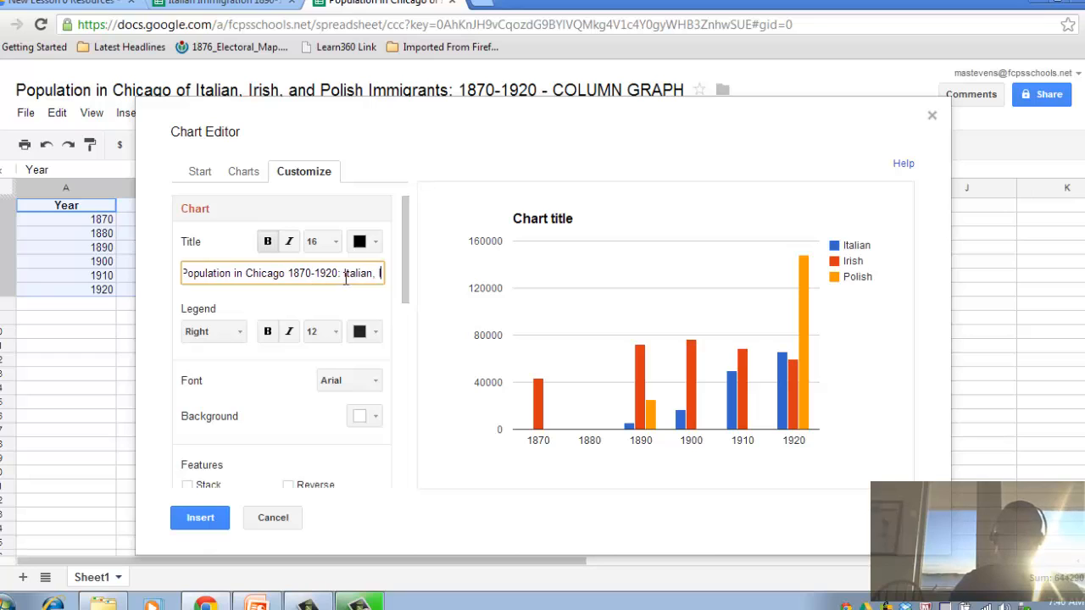
pyautogui.write('rish, P')
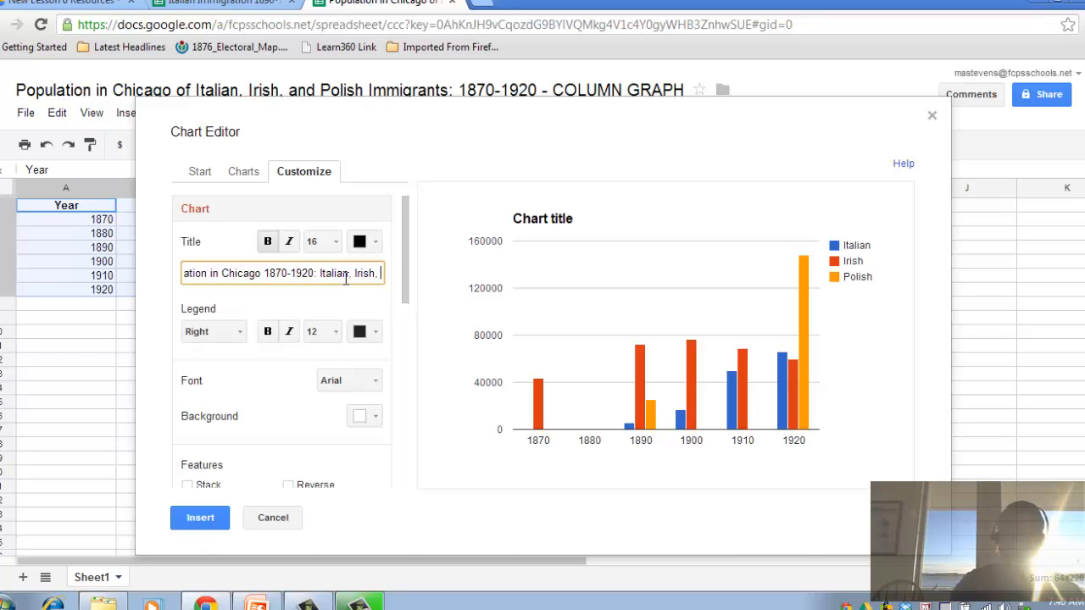
pyautogui.write('olish')
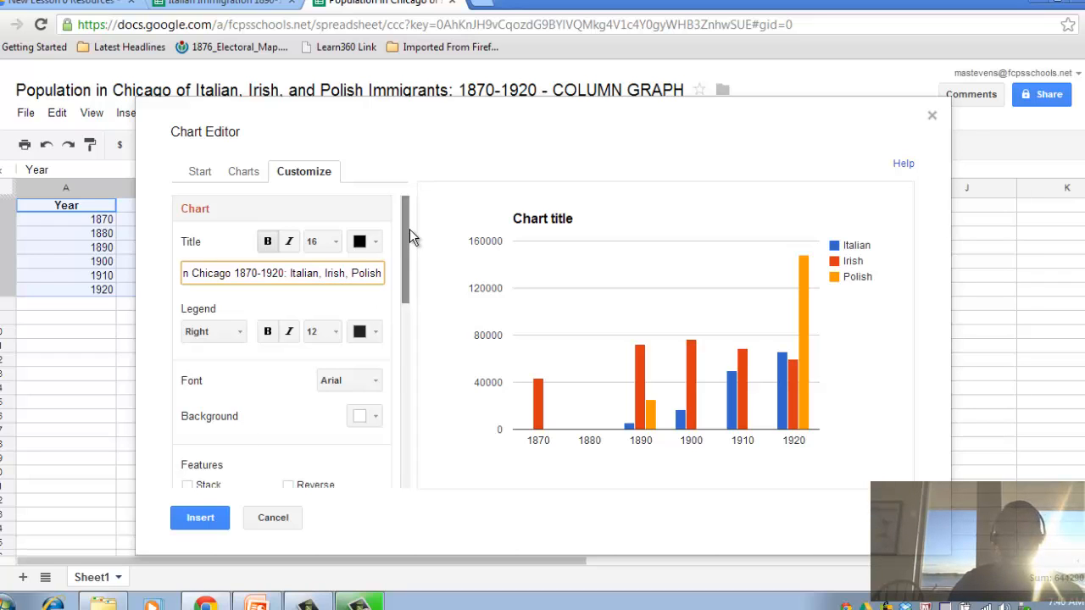
pyautogui.click(291, 243)
pyautogui.click(291, 242)
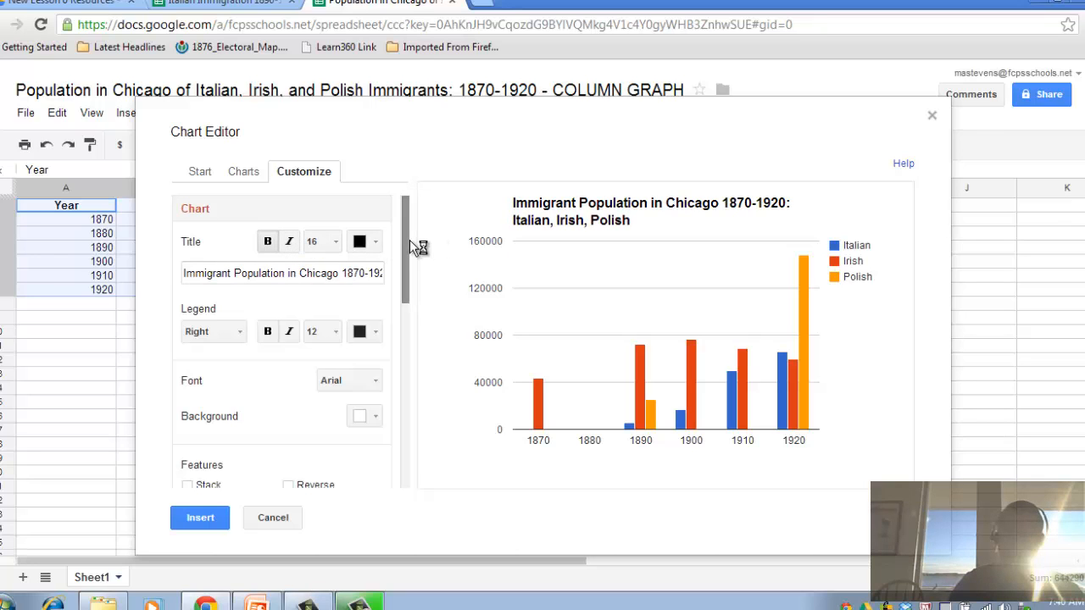
# Change the chart title's text color to red
pyautogui.moveTo(406, 237); pyautogui.dragTo(407, 238)
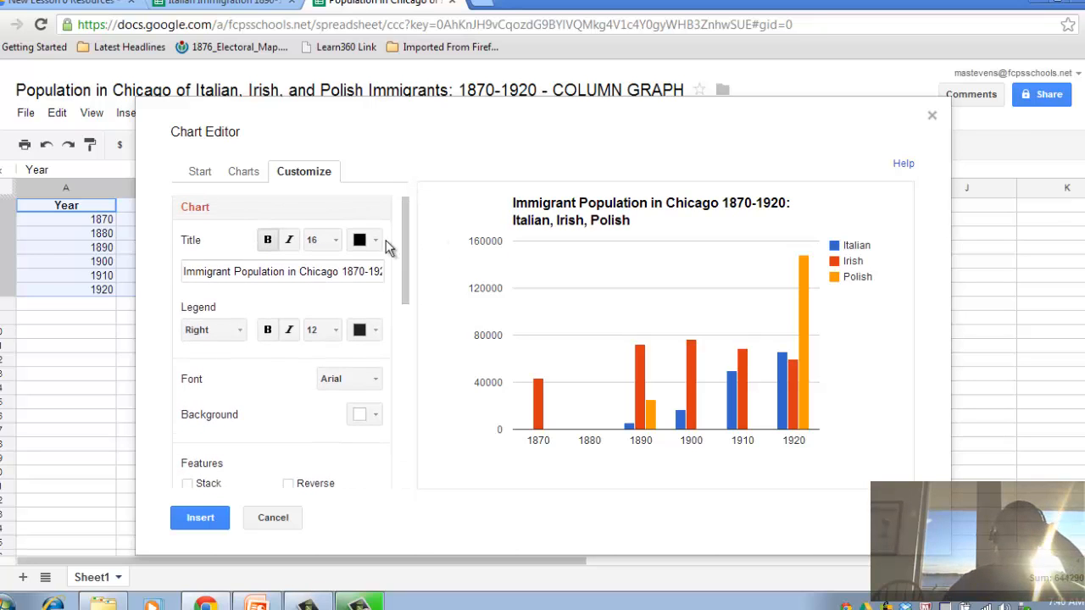
pyautogui.click(376, 242)
pyautogui.click(377, 289)
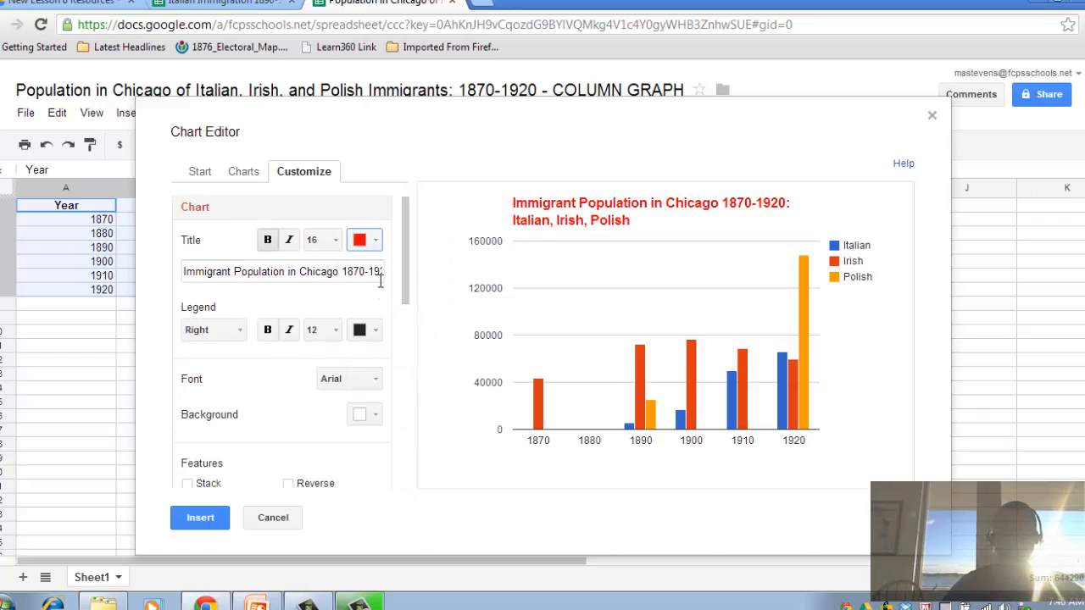
# Set the horizontal axis title to "Years of U.S. Census" and make it bold instead of italic
pyautogui.moveTo(407, 236); pyautogui.dragTo(389, 349)
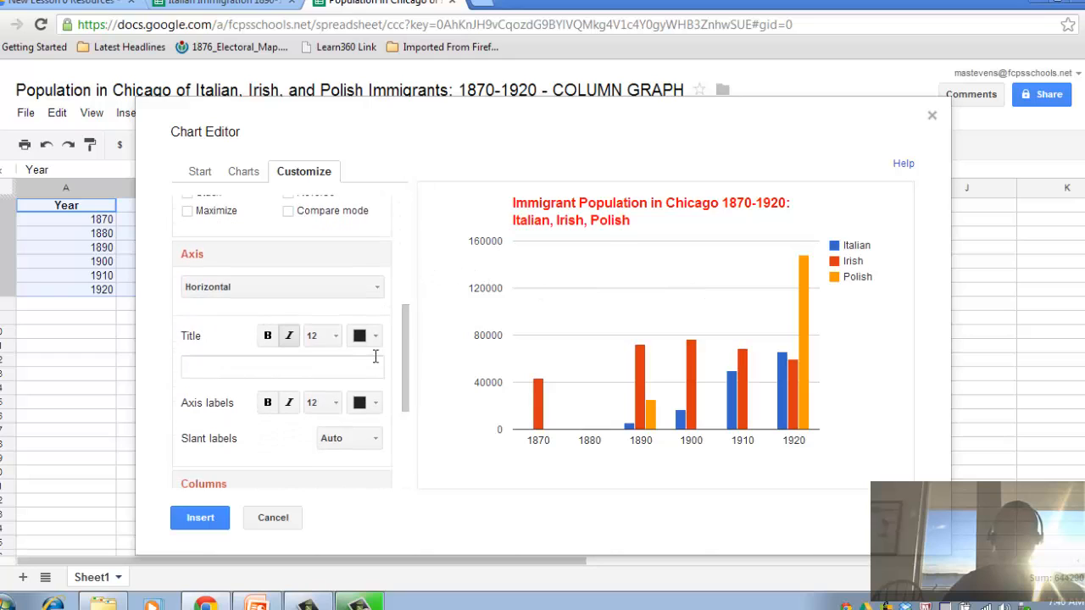
pyautogui.click(263, 369)
pyautogui.write('Y')
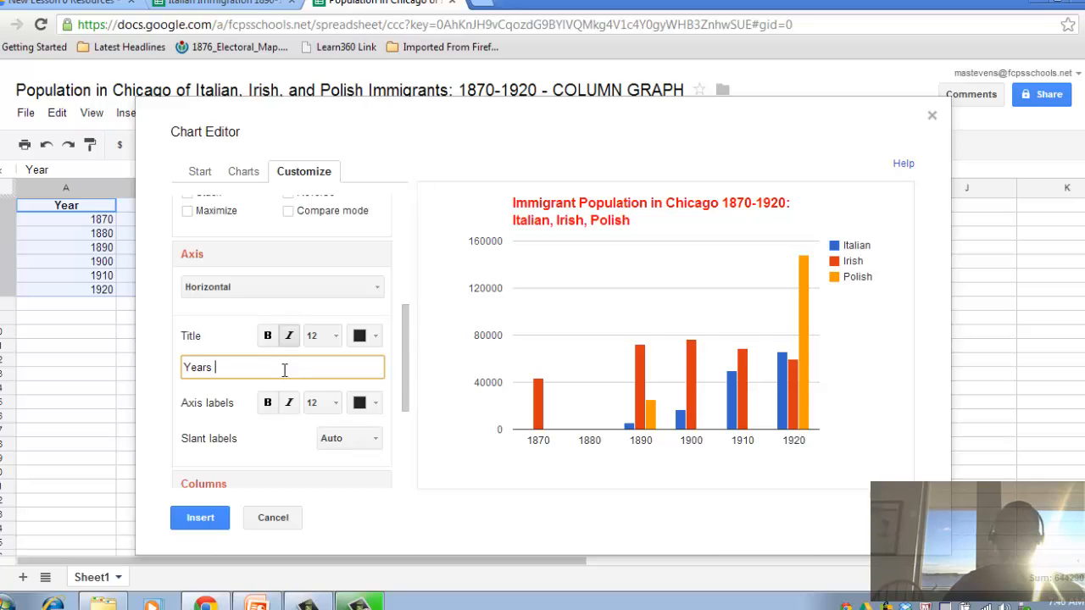
pyautogui.write('ears of U.S. Census')
pyautogui.click(273, 337)
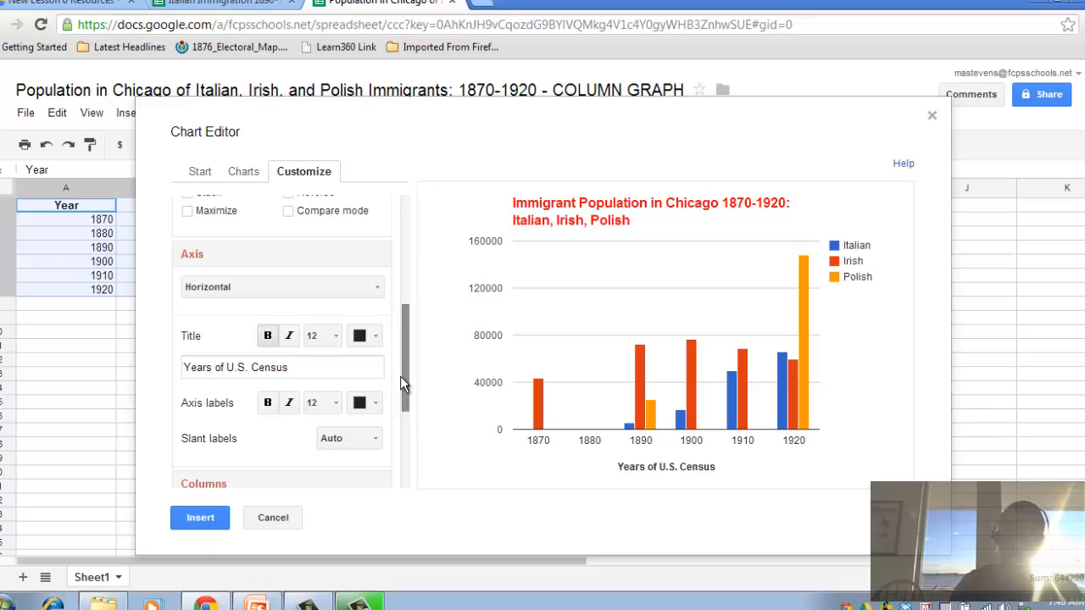
# Make the horizontal axis labels bold and italic
pyautogui.scroll(-1, 405, 380)
pyautogui.click(271, 377)
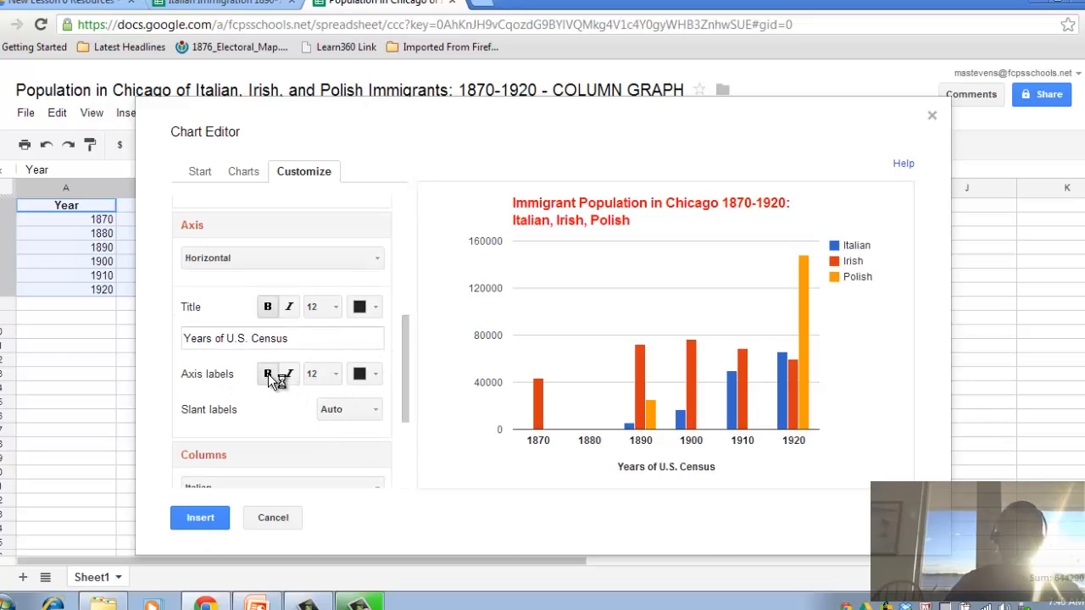
pyautogui.click(289, 375)
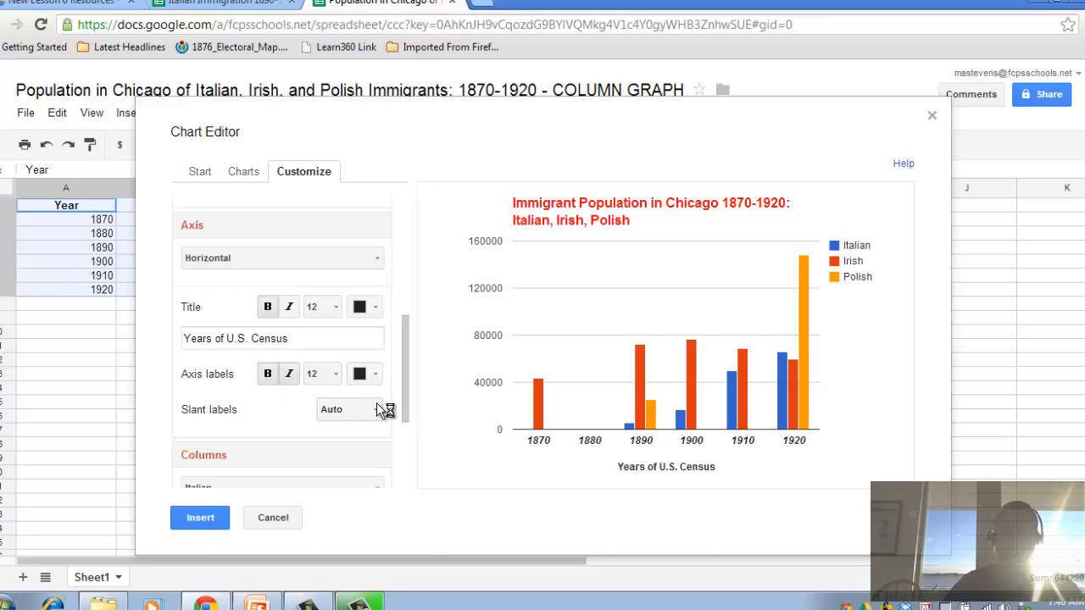
# Try a 60° slant on the horizontal axis labels and settle on 30°
pyautogui.click(379, 410)
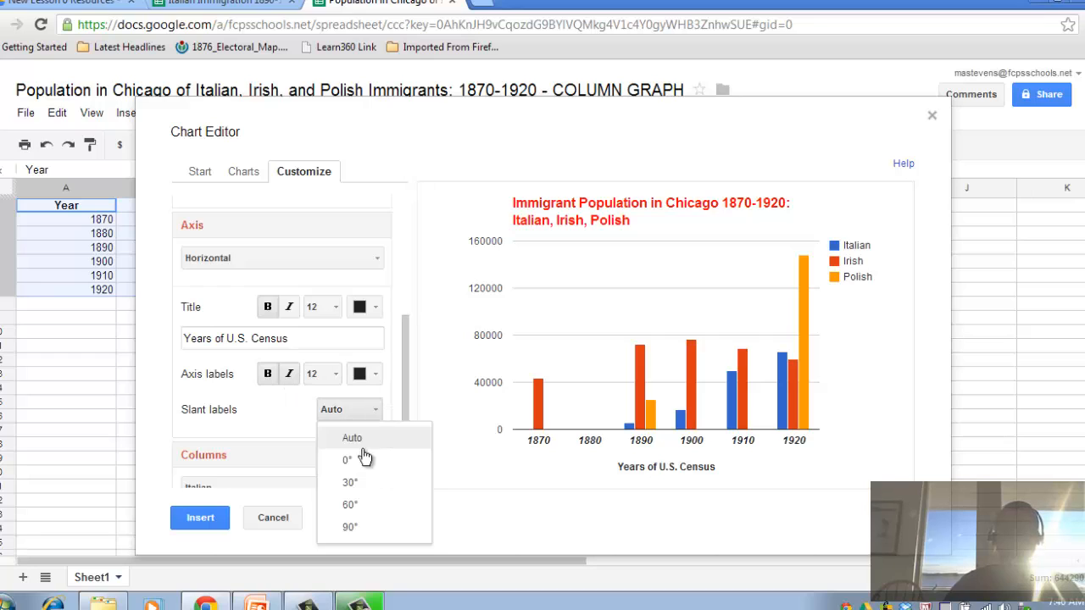
pyautogui.click(353, 504)
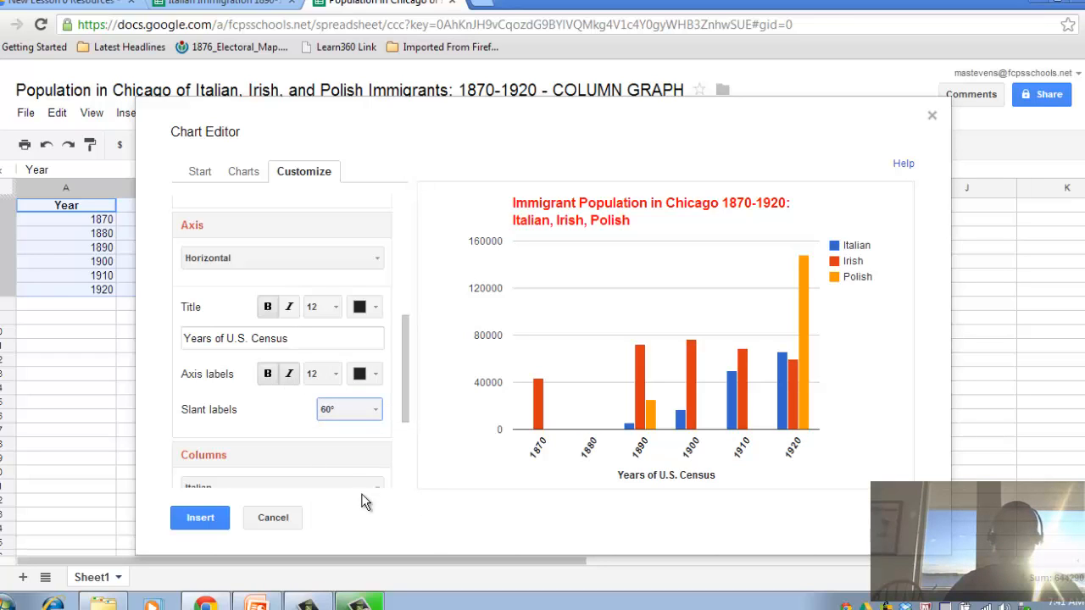
pyautogui.click(377, 409)
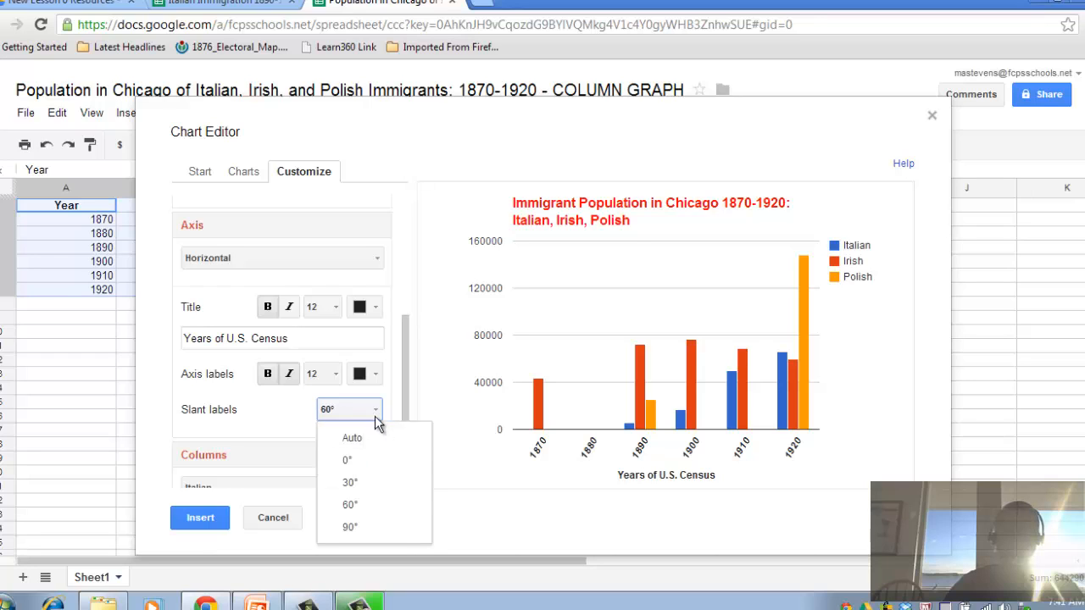
pyautogui.click(353, 482)
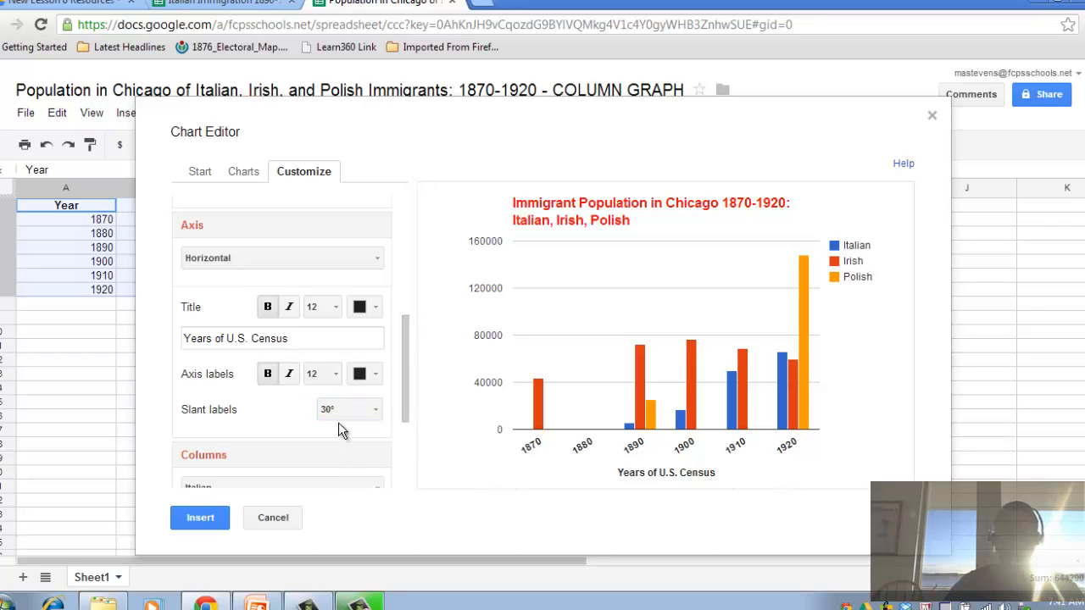
# Try orange as the text color of the horizontal axis labels and settle on black
pyautogui.click(376, 375)
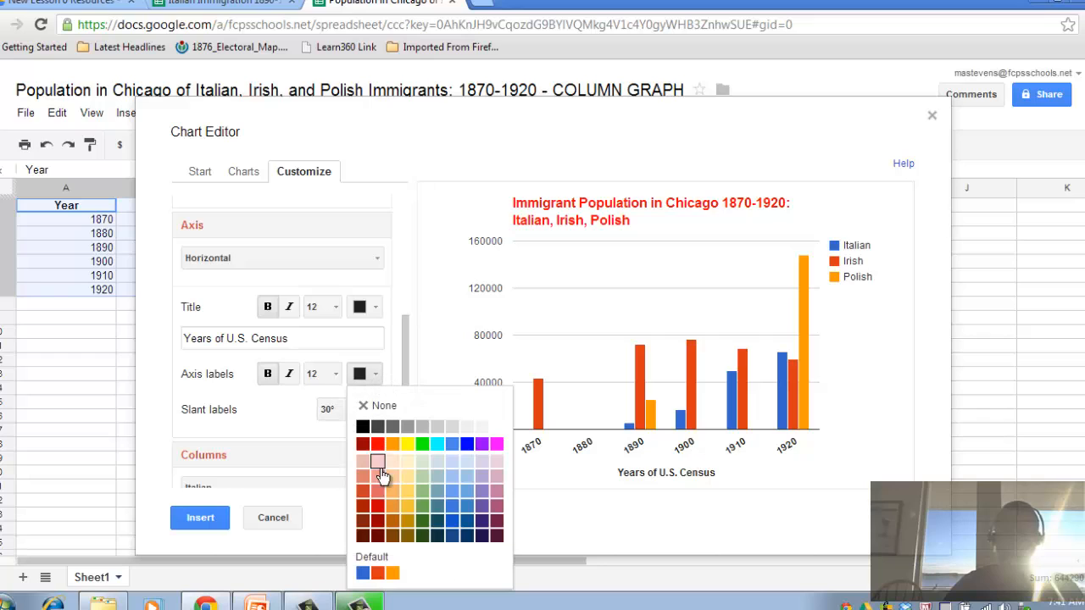
pyautogui.click(392, 443)
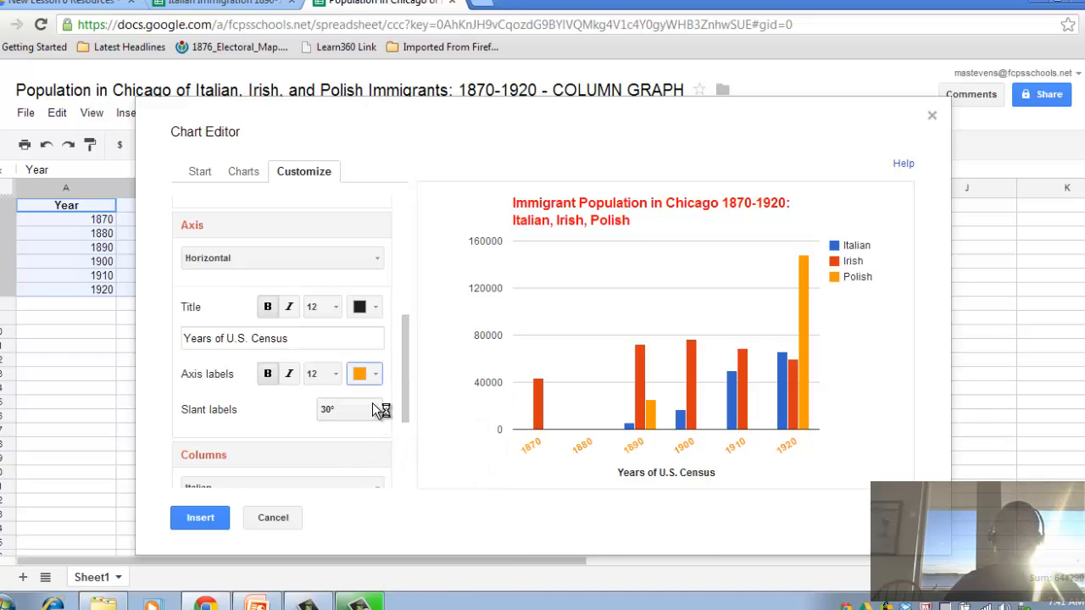
pyautogui.click(379, 373)
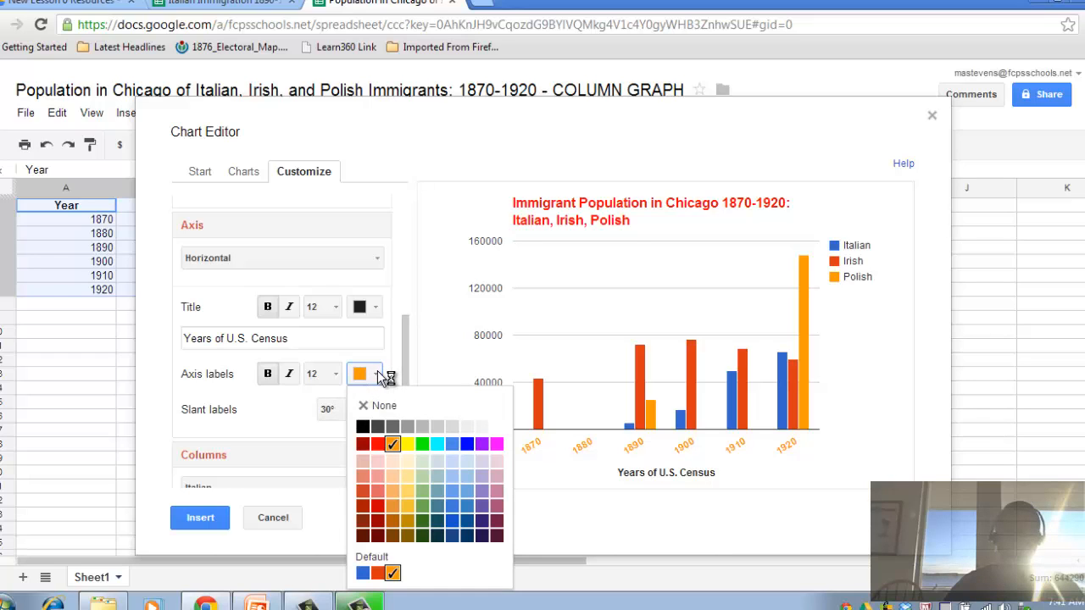
pyautogui.click(363, 421)
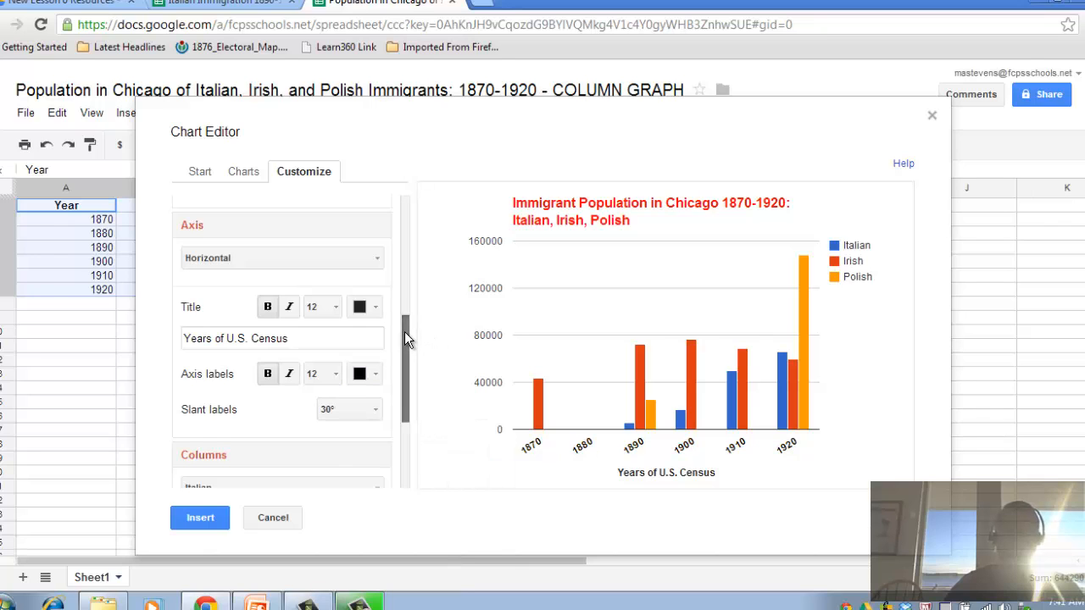
# Switch the axis settings to the left vertical axis and enter "Number of Immigrants" as its title
pyautogui.moveTo(404, 332); pyautogui.dragTo(406, 379)
pyautogui.moveTo(408, 328); pyautogui.dragTo(409, 316)
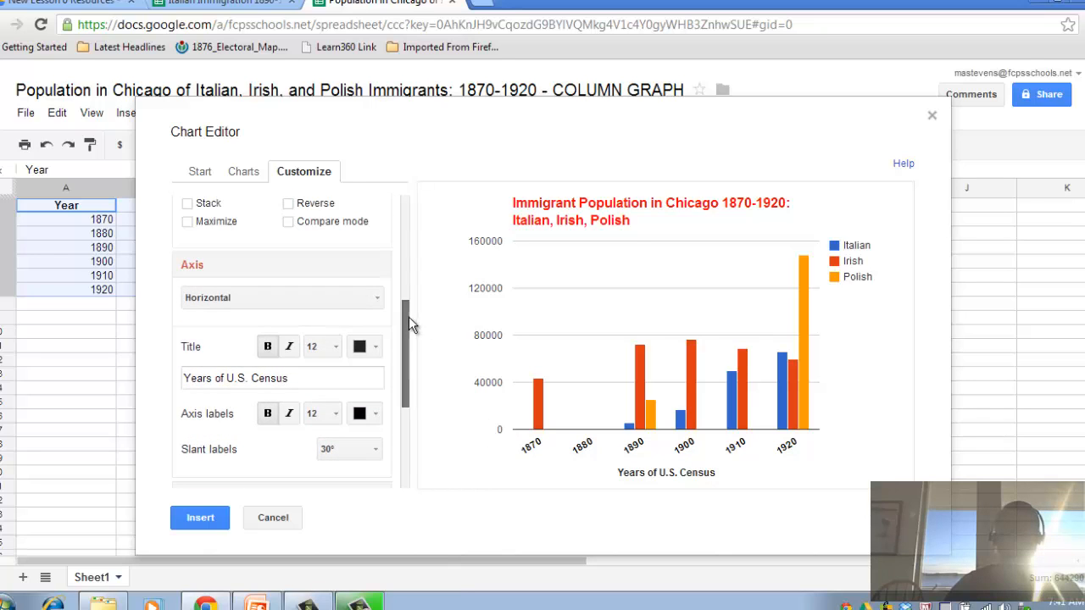
pyautogui.click(378, 297)
pyautogui.click(282, 349)
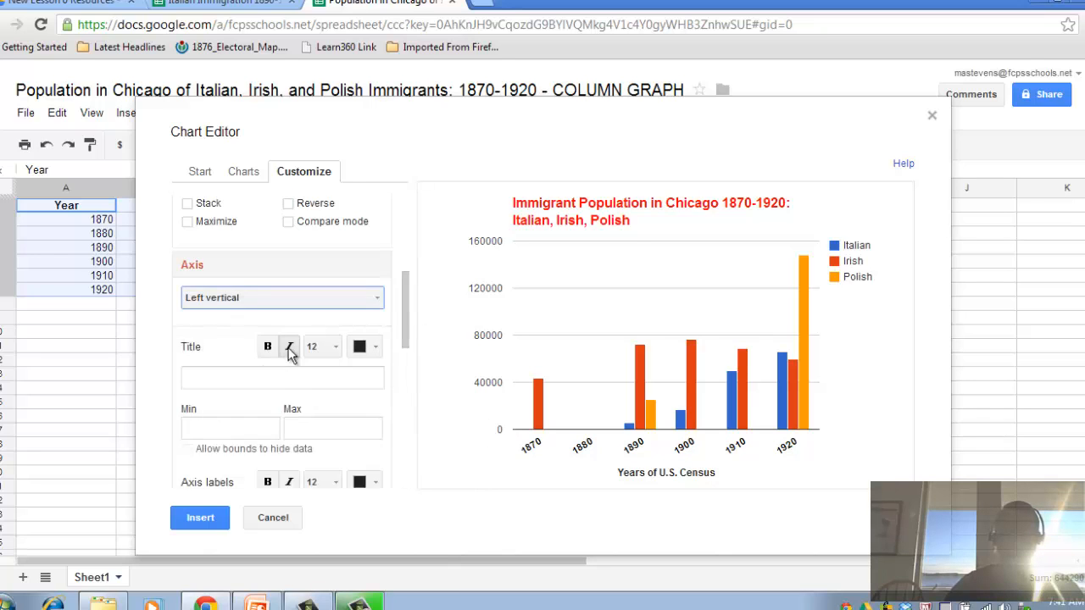
pyautogui.click(223, 379)
pyautogui.write('N')
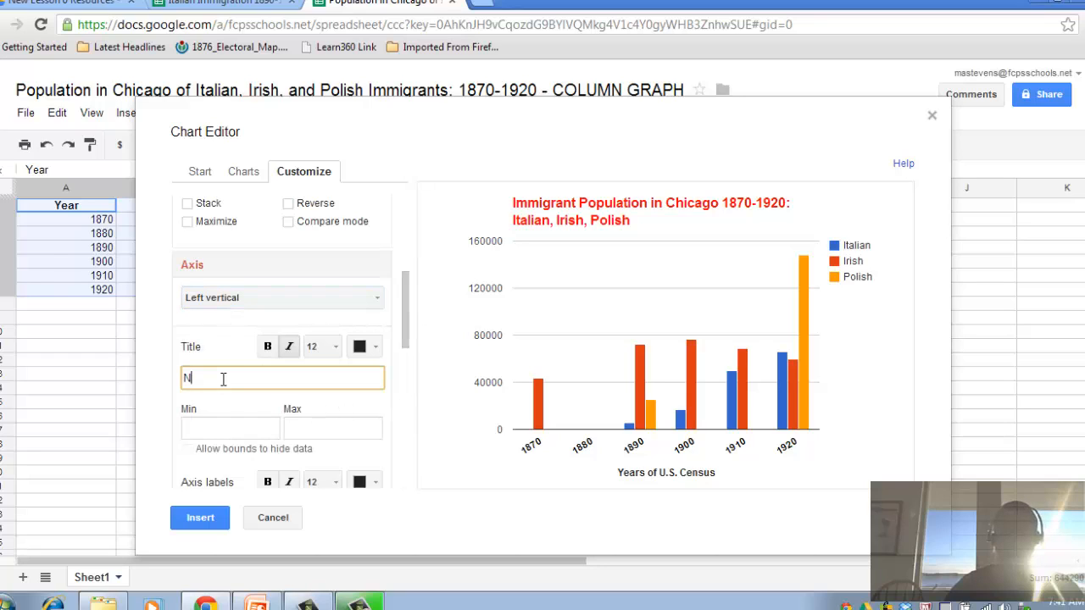
pyautogui.write('umber of Immigrants')
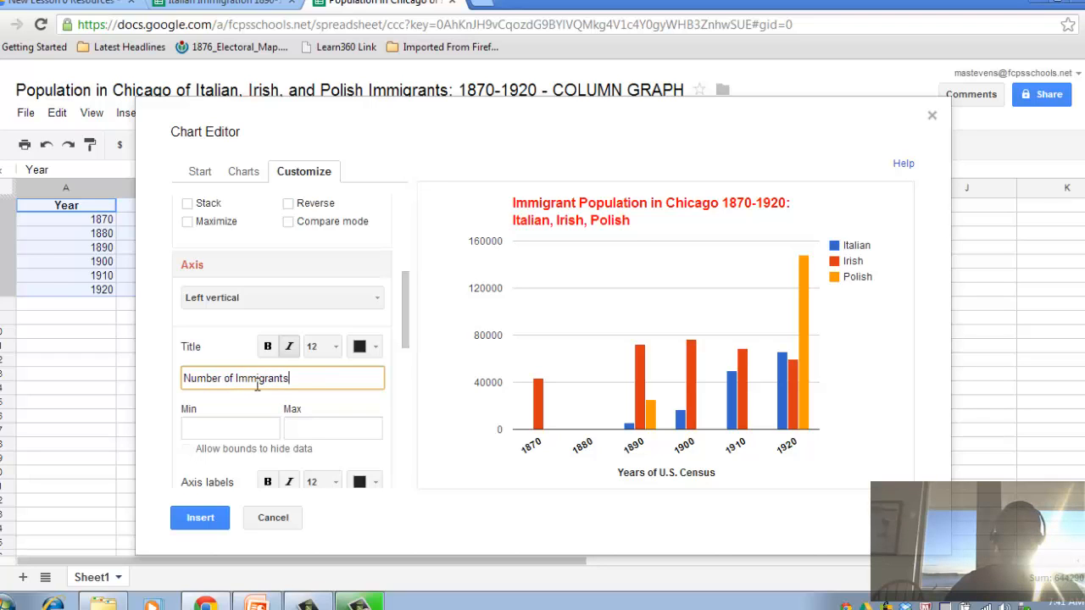
# Make the left vertical axis title bold instead of italic
pyautogui.click(406, 312)
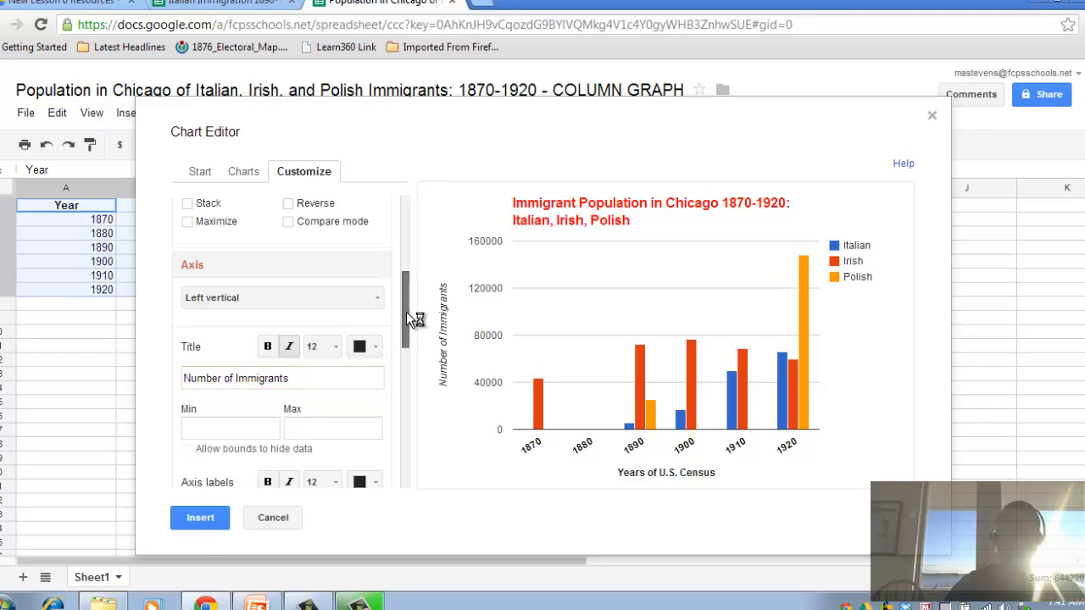
pyautogui.moveTo(407, 312); pyautogui.dragTo(407, 323)
pyautogui.click(293, 307)
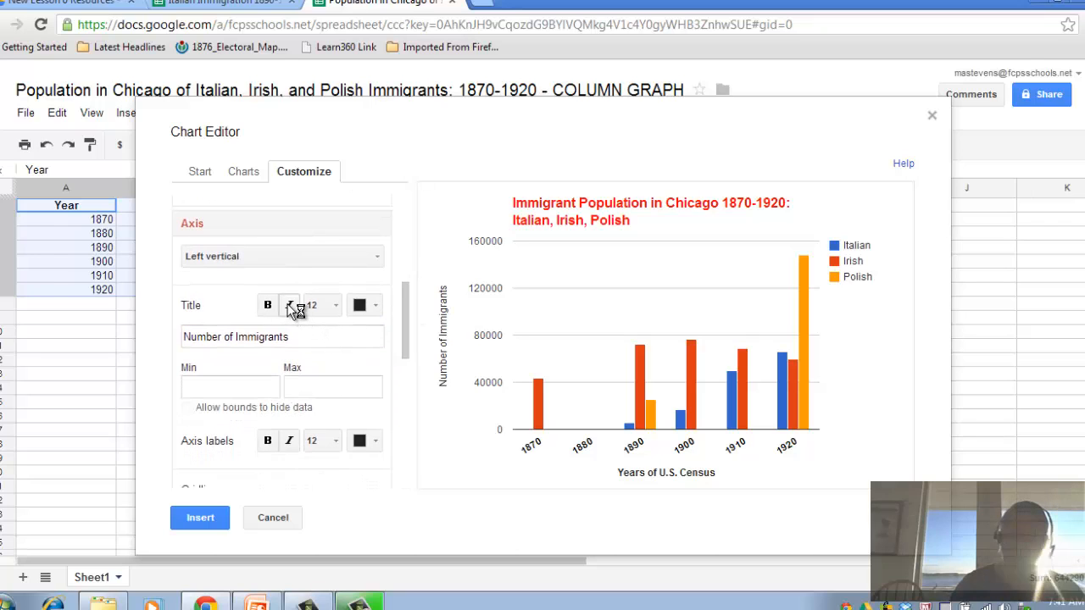
pyautogui.click(267, 305)
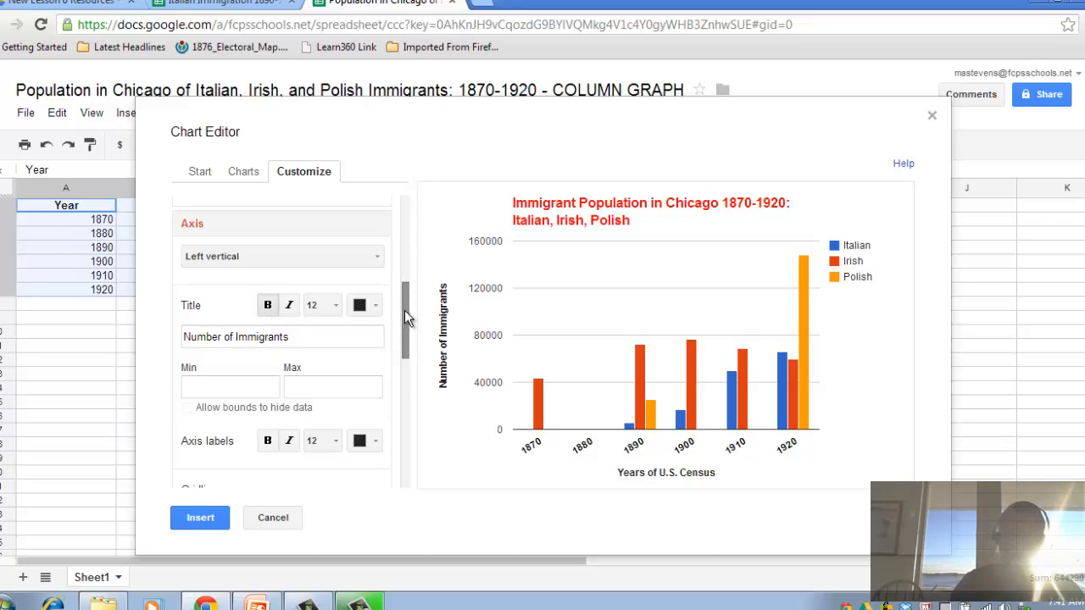
# Insert the customized column chart into the sheet and place it beside the data table, over columns E to I
pyautogui.moveTo(404, 310); pyautogui.dragTo(405, 402)
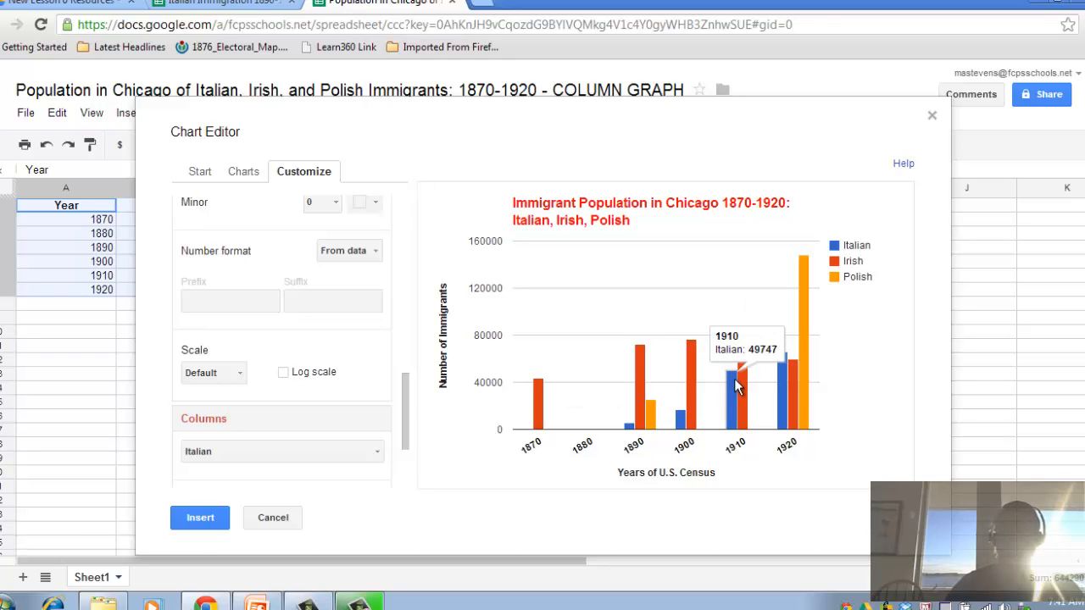
pyautogui.moveTo(742, 379)
pyautogui.moveTo(782, 371)
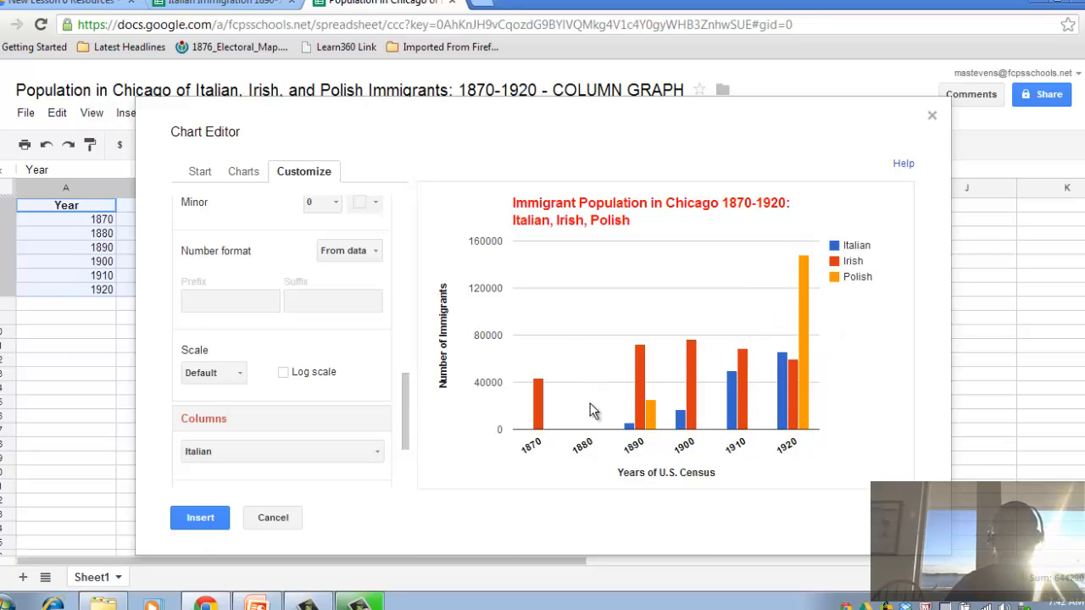
pyautogui.moveTo(542, 399)
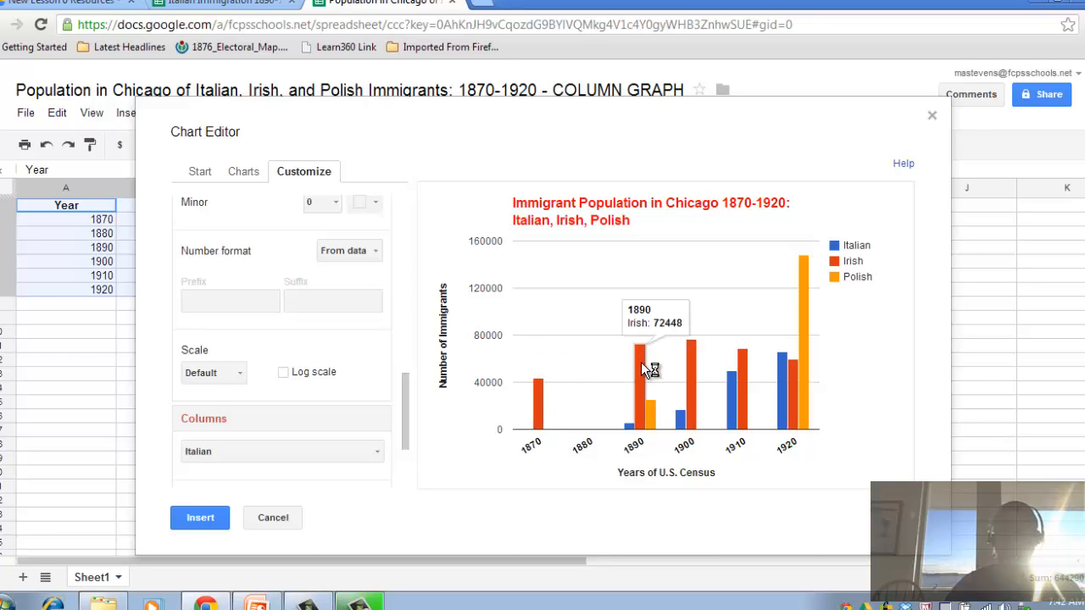
pyautogui.moveTo(695, 365)
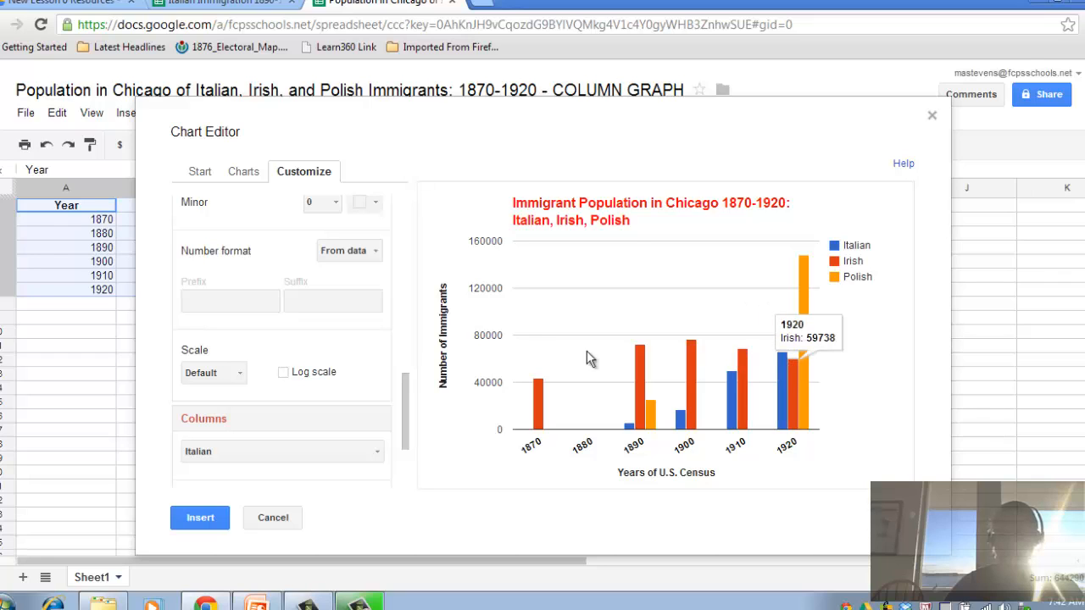
pyautogui.click(202, 517)
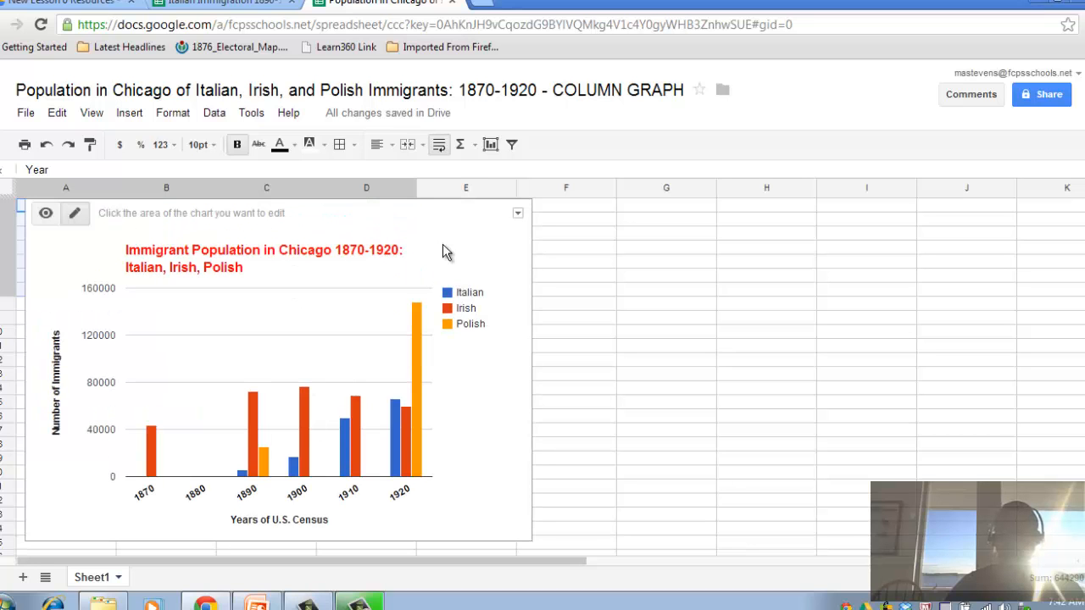
pyautogui.moveTo(364, 232); pyautogui.dragTo(765, 237)
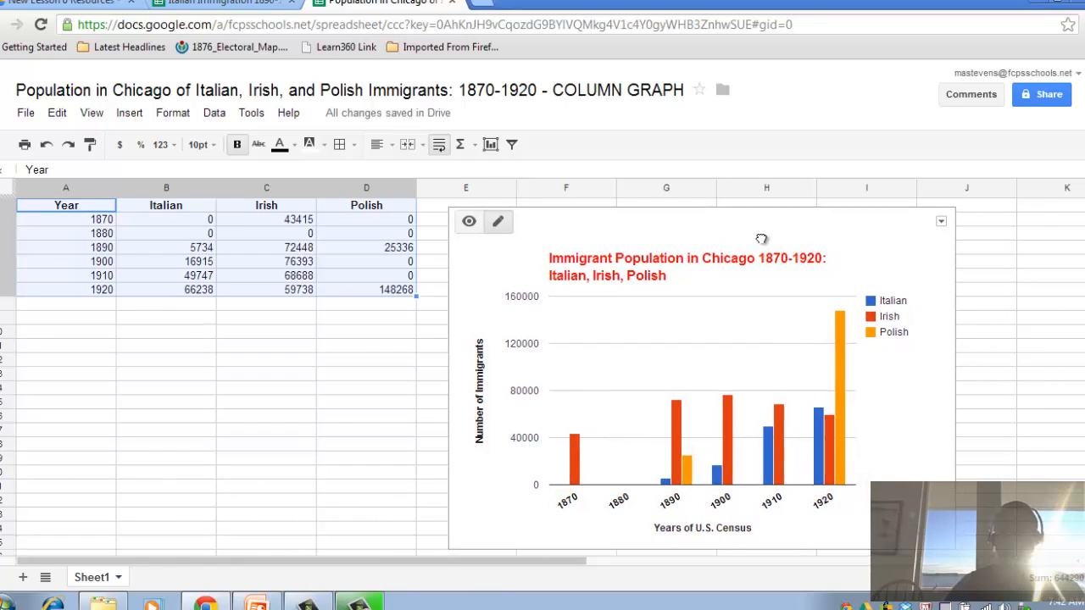
pyautogui.click(338, 348)
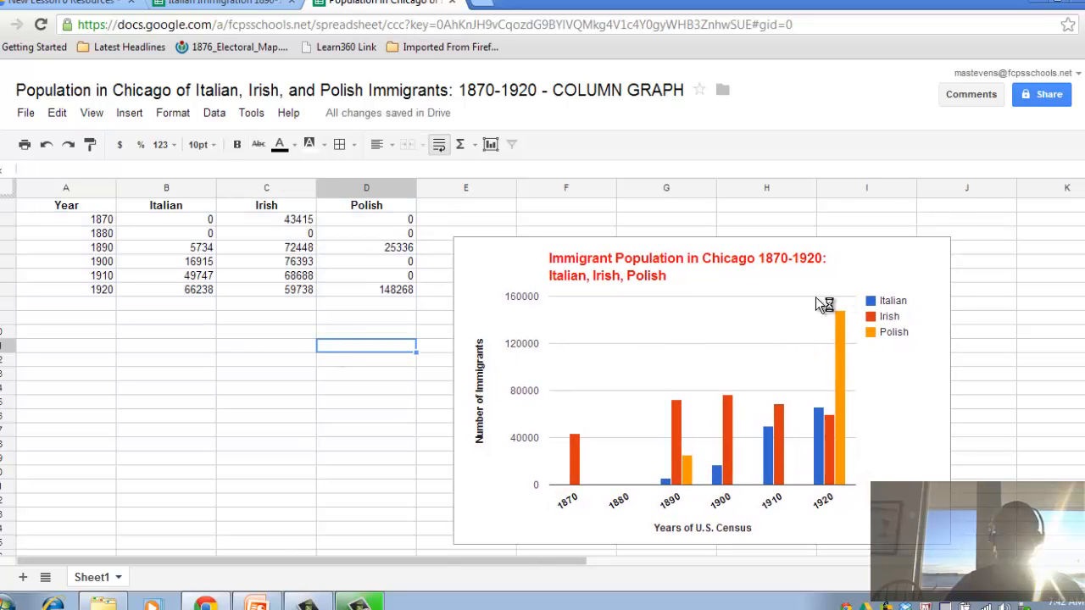
# Select the placed chart and examine the immigrant values of its individual columns, such as Irish in 1910
pyautogui.click(505, 259)
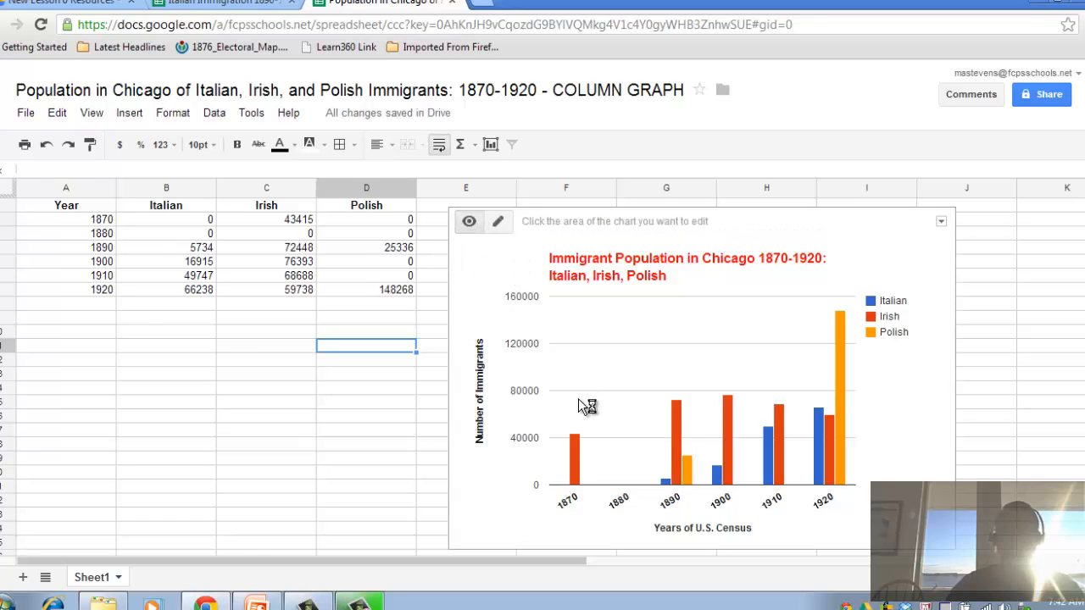
pyautogui.moveTo(577, 448)
pyautogui.moveTo(781, 431)
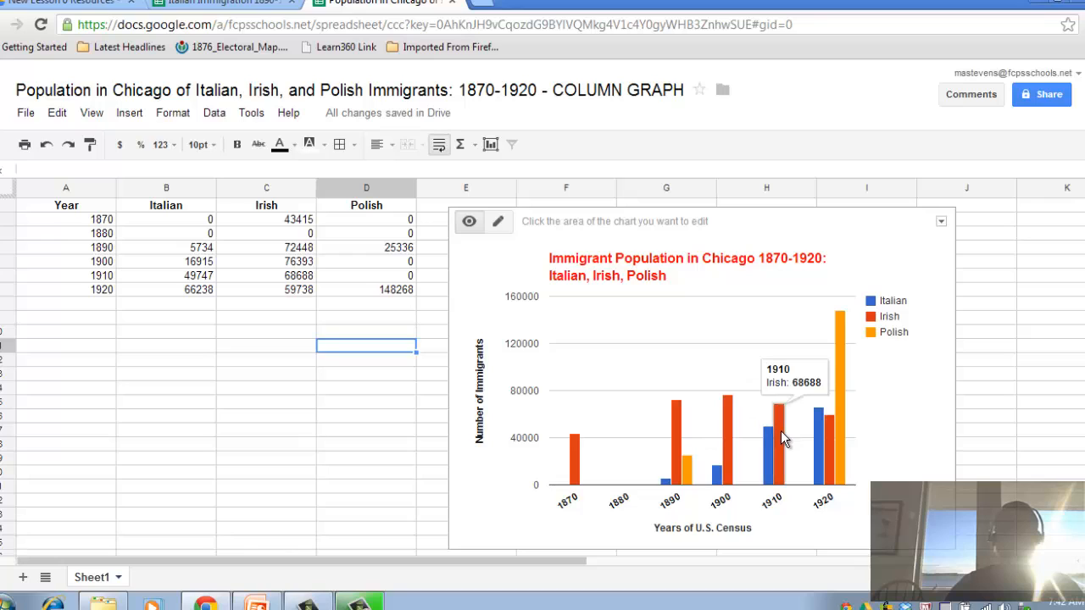